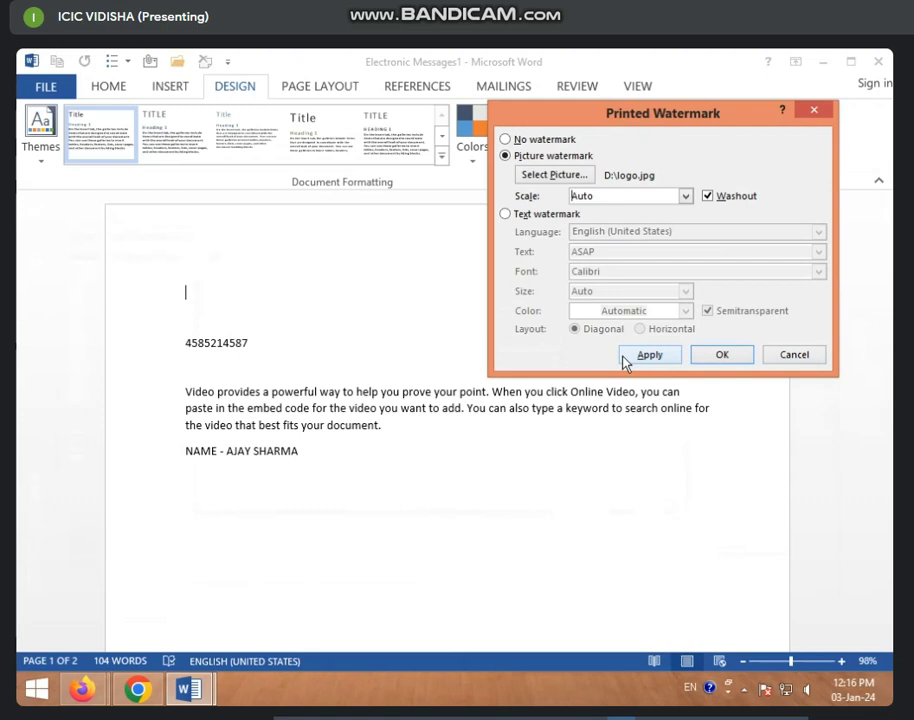
Apply the logo picture as a washed-out watermark at Auto scale
left_click(652, 358)
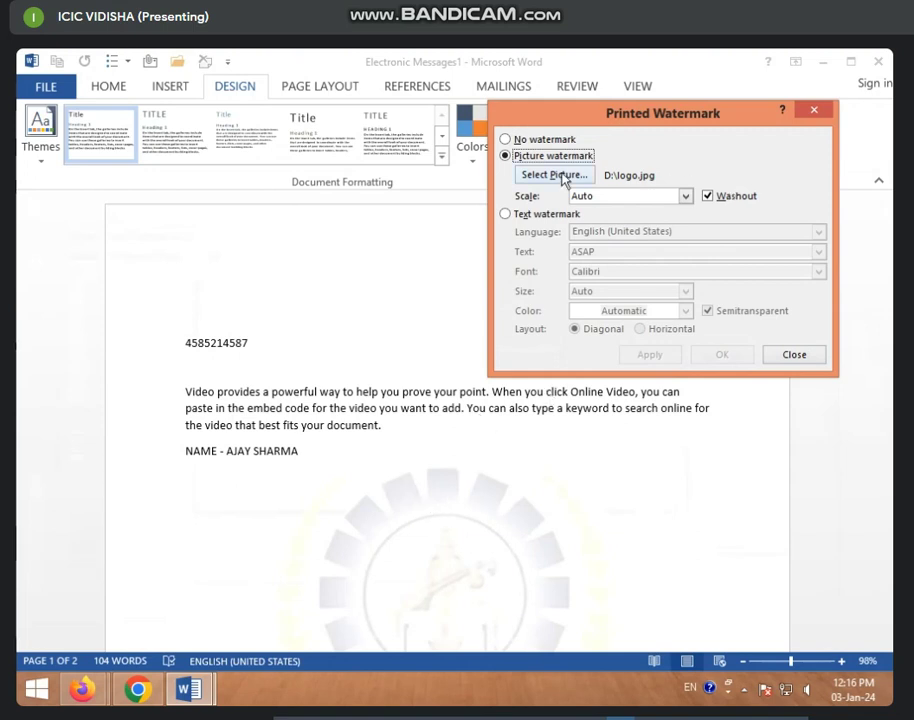
left_click(686, 197)
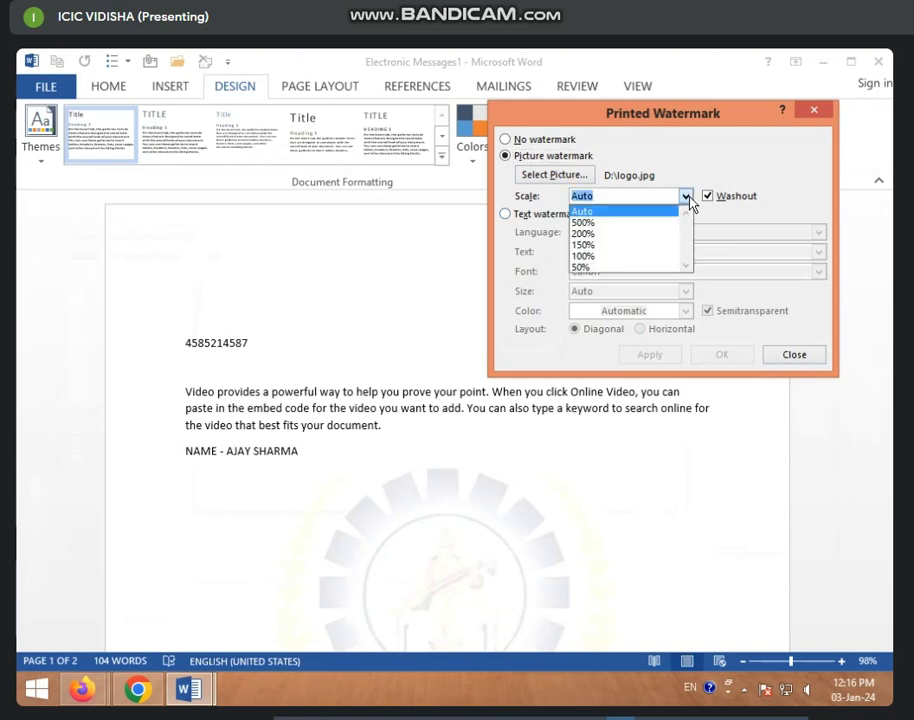
left_click(686, 197)
left_click(396, 359)
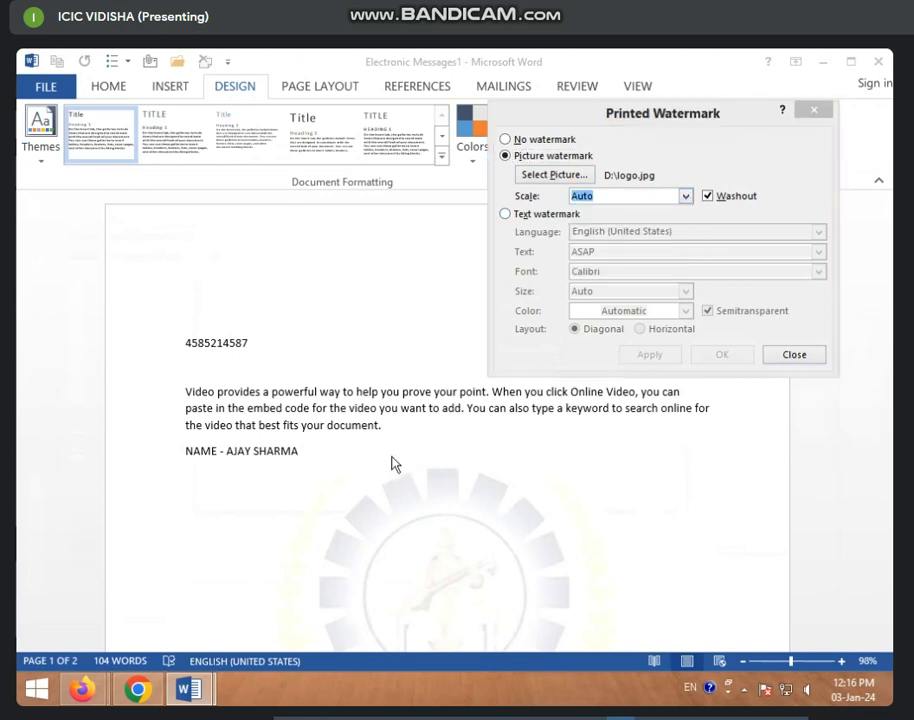
Try the picture watermark at 100% scale, then at 500% scale
left_click(686, 197)
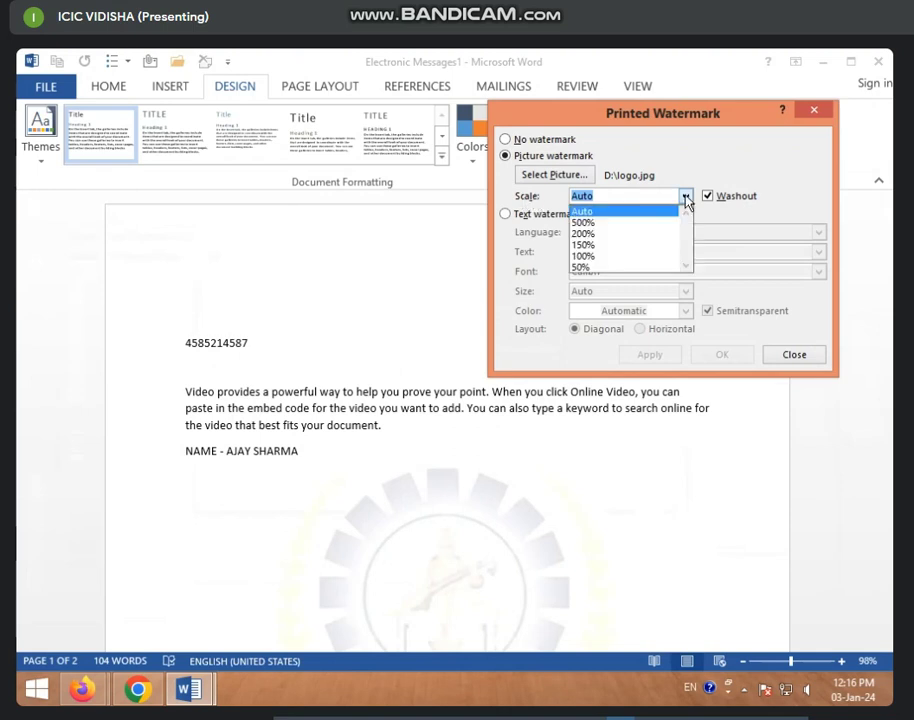
left_click(640, 256)
left_click(660, 358)
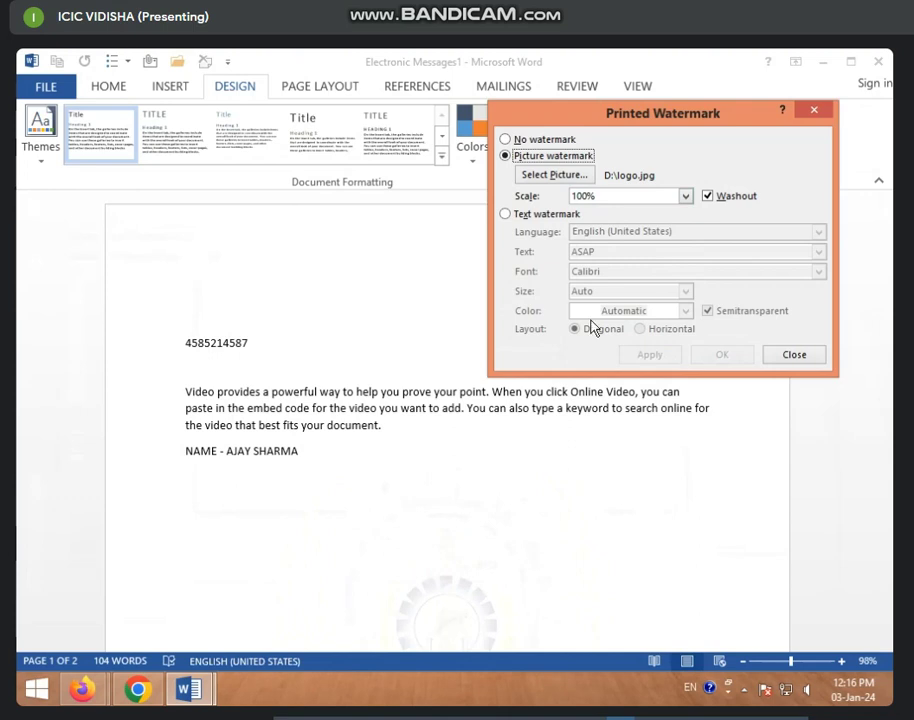
left_click(688, 195)
left_click(686, 196)
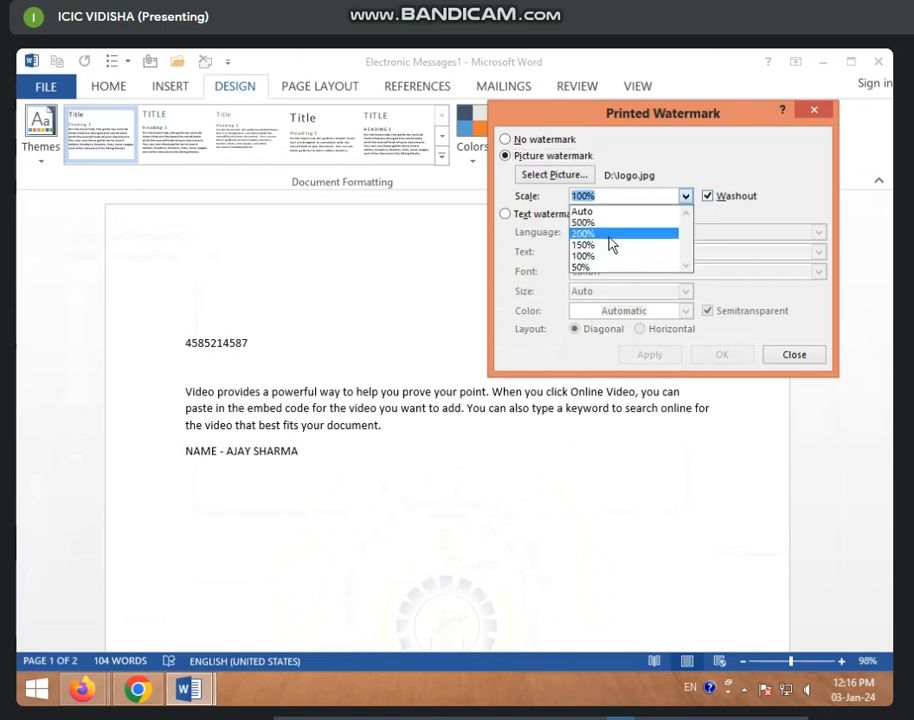
left_click(600, 222)
left_click(652, 357)
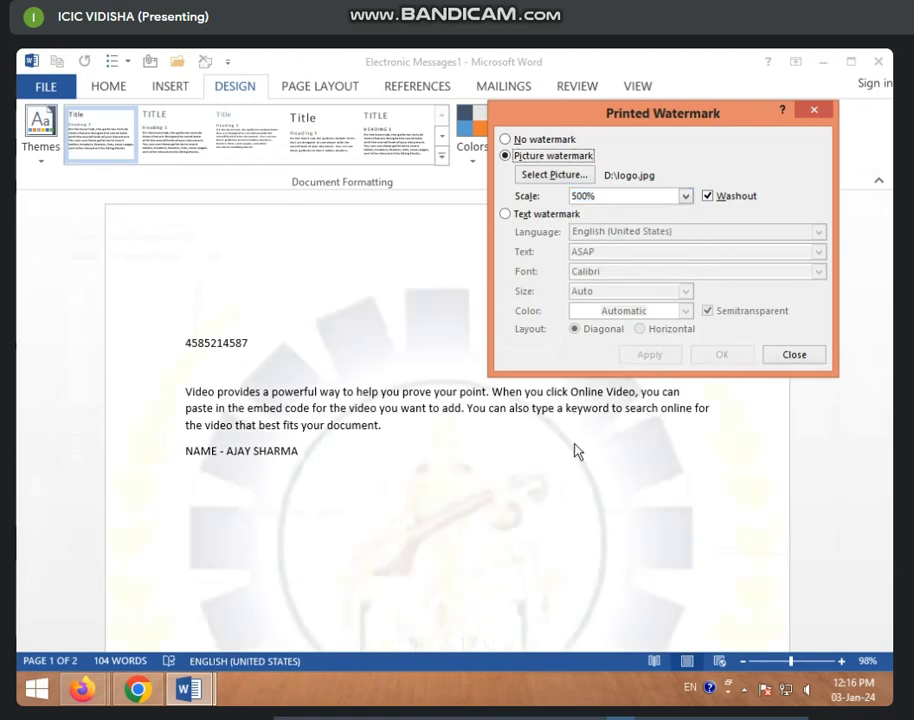
Set the picture watermark scale back to Auto and apply it
left_click(686, 197)
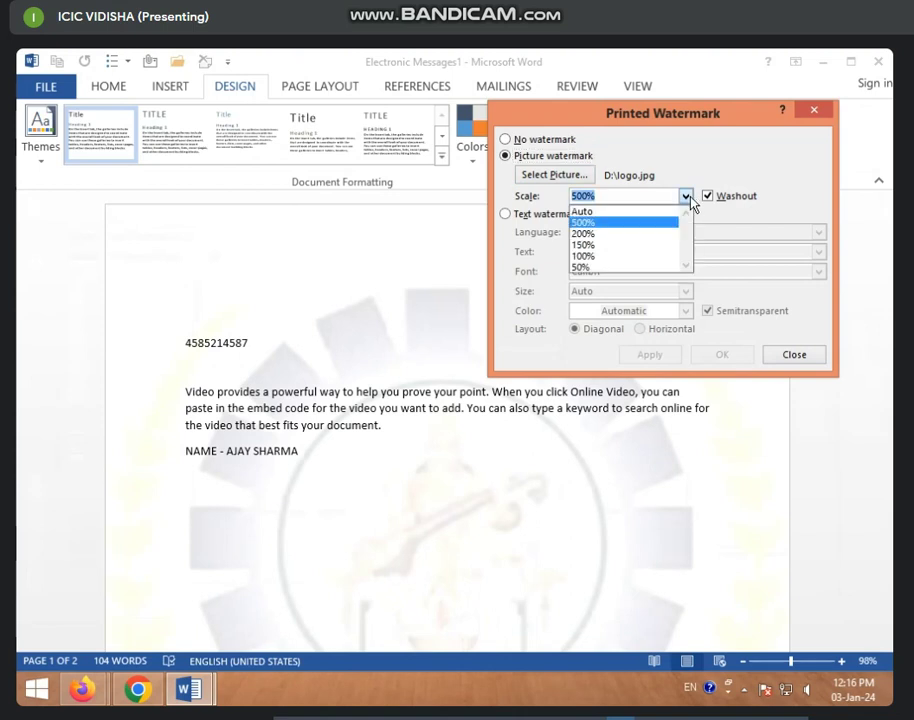
left_click(640, 213)
left_click(645, 356)
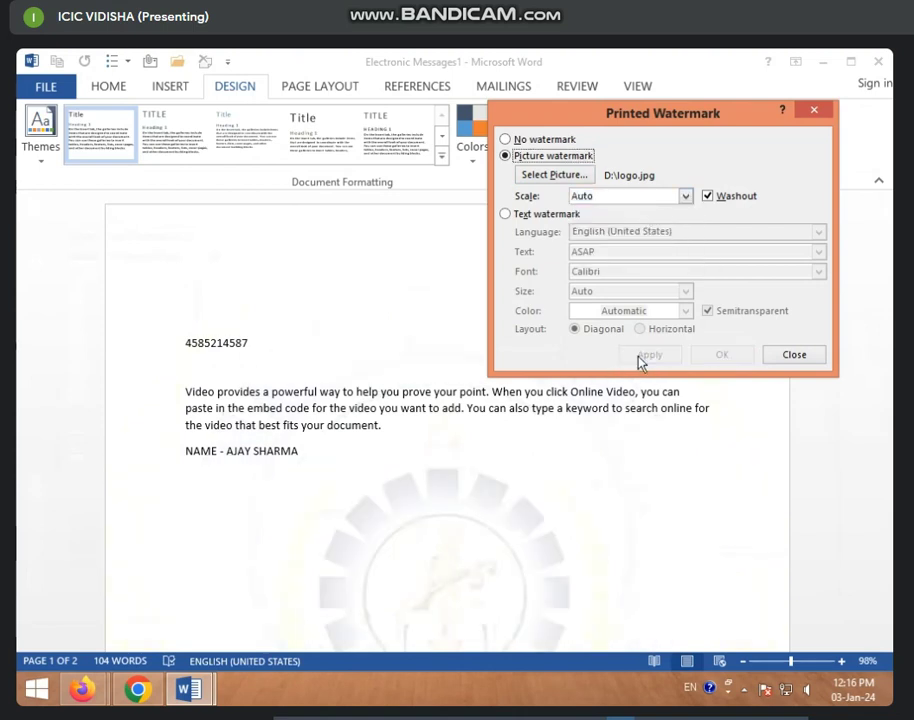
left_click(729, 198)
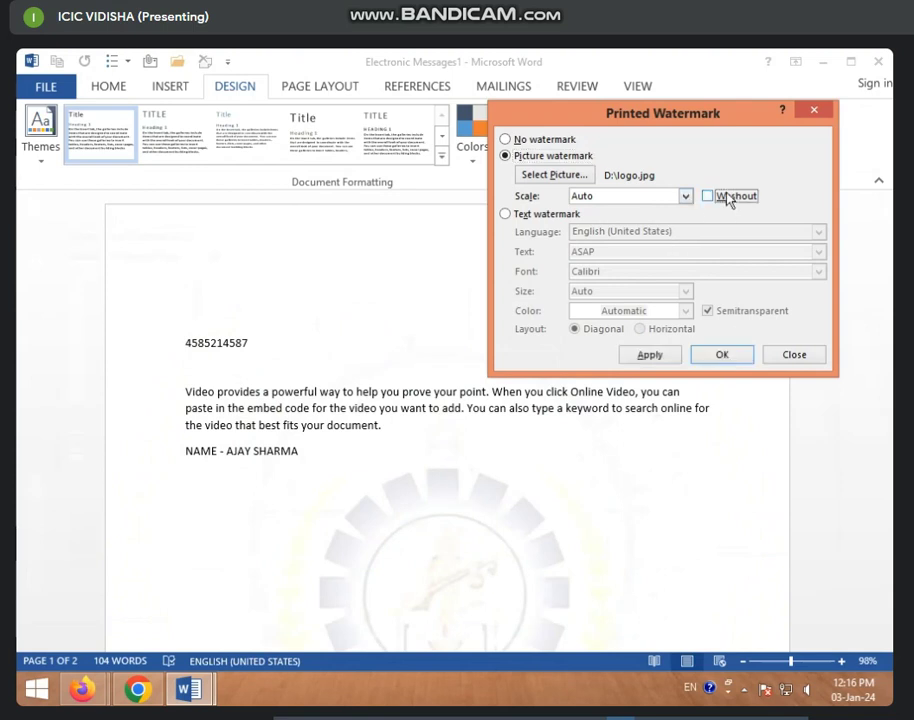
left_click(650, 355)
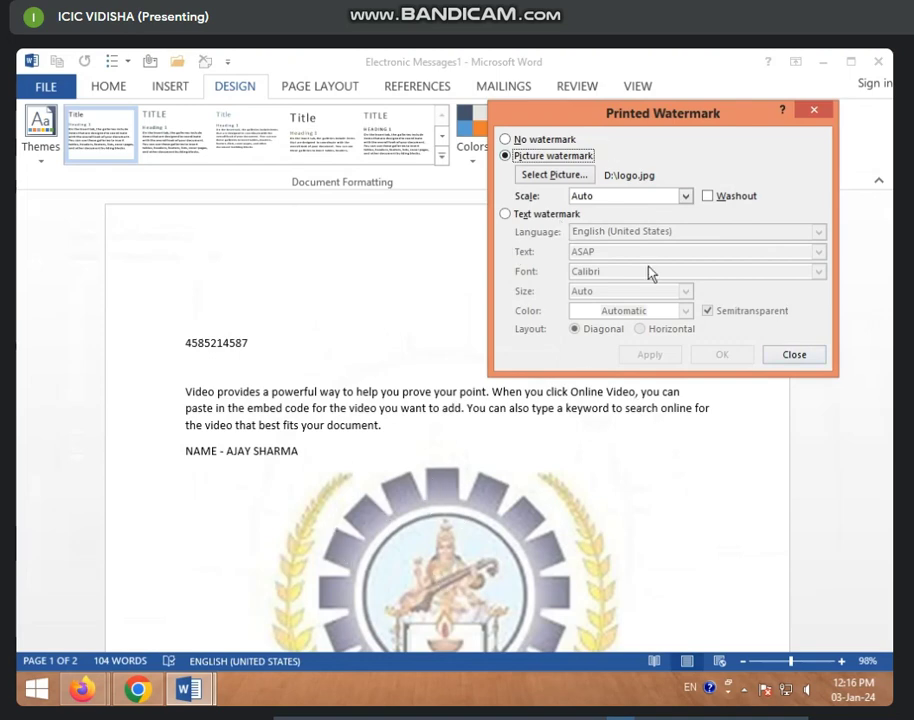
left_click(709, 198)
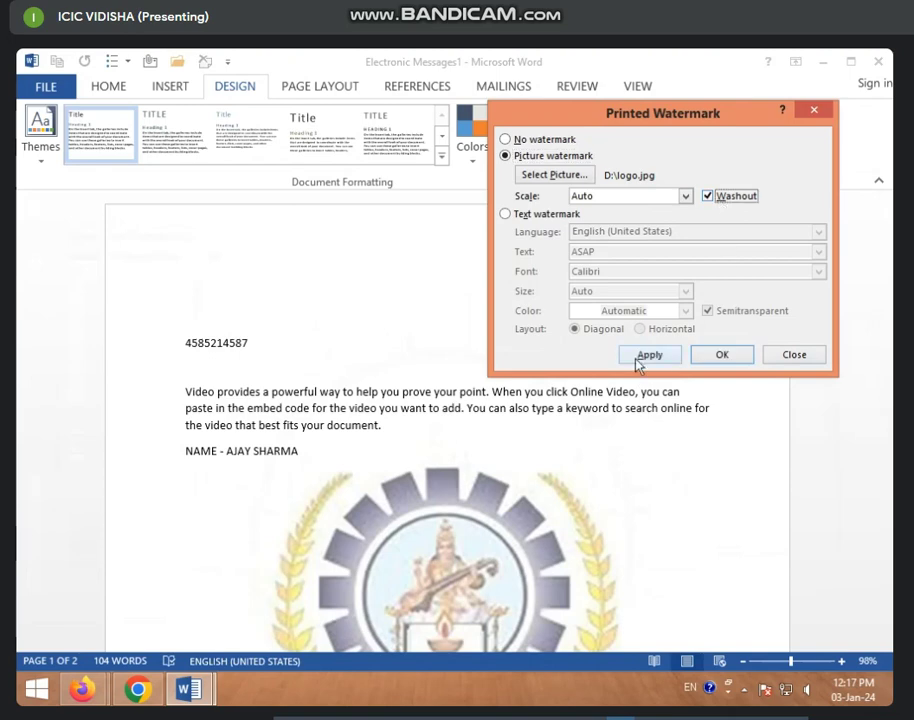
left_click(640, 358)
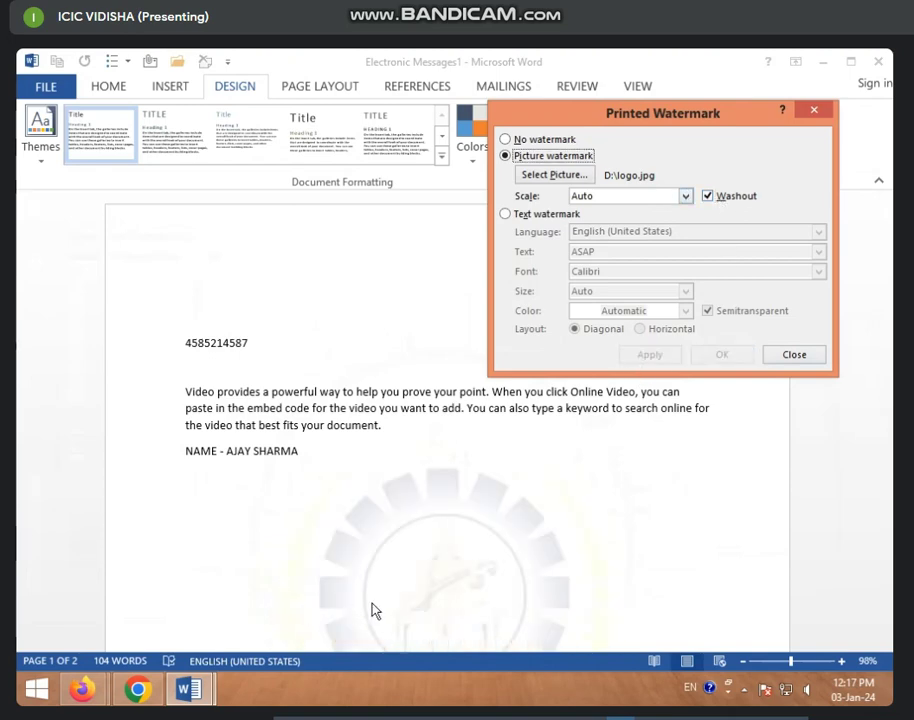
Replace ASAP with a Calibri text watermark reading 'ICIC COMPUTER CENTER' and apply it
left_click(509, 219)
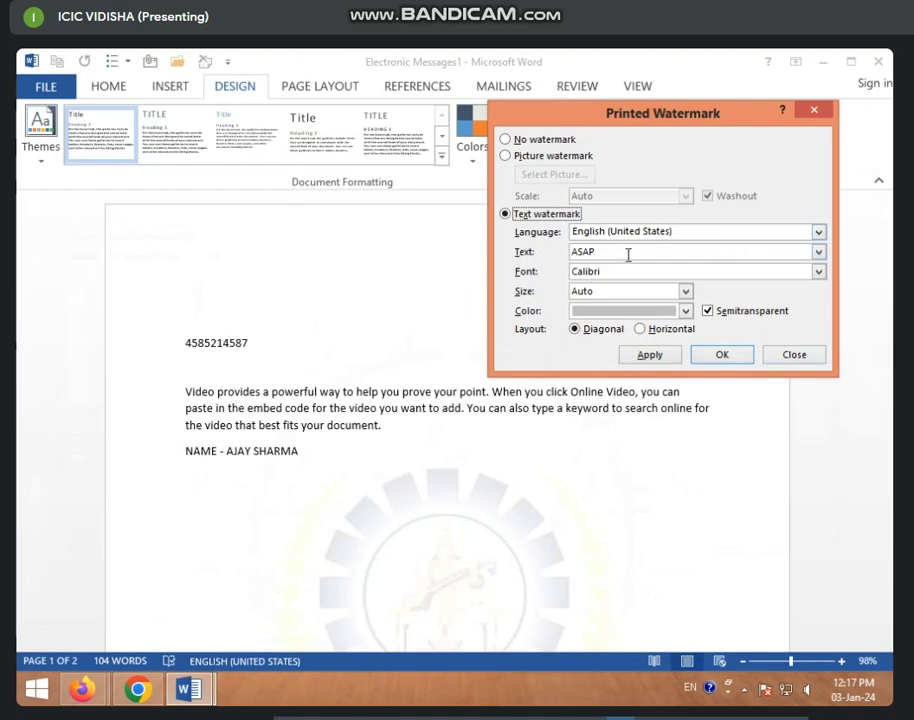
left_click_drag(675, 254, 559, 252)
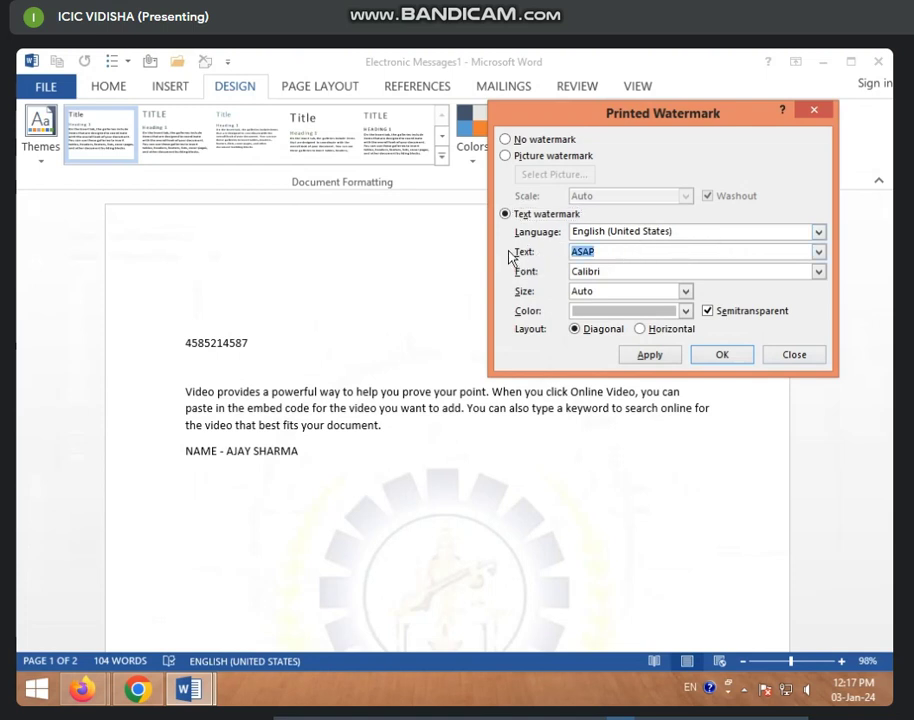
type("IC")
type("IC CO")
type("MPUTER CENT")
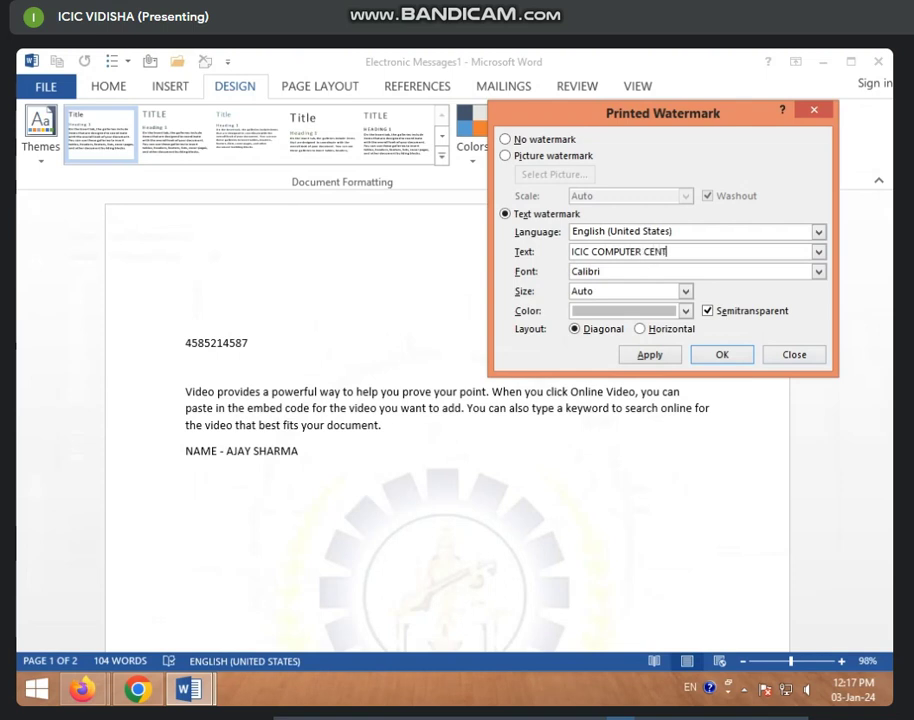
type("ERE")
left_click(818, 271)
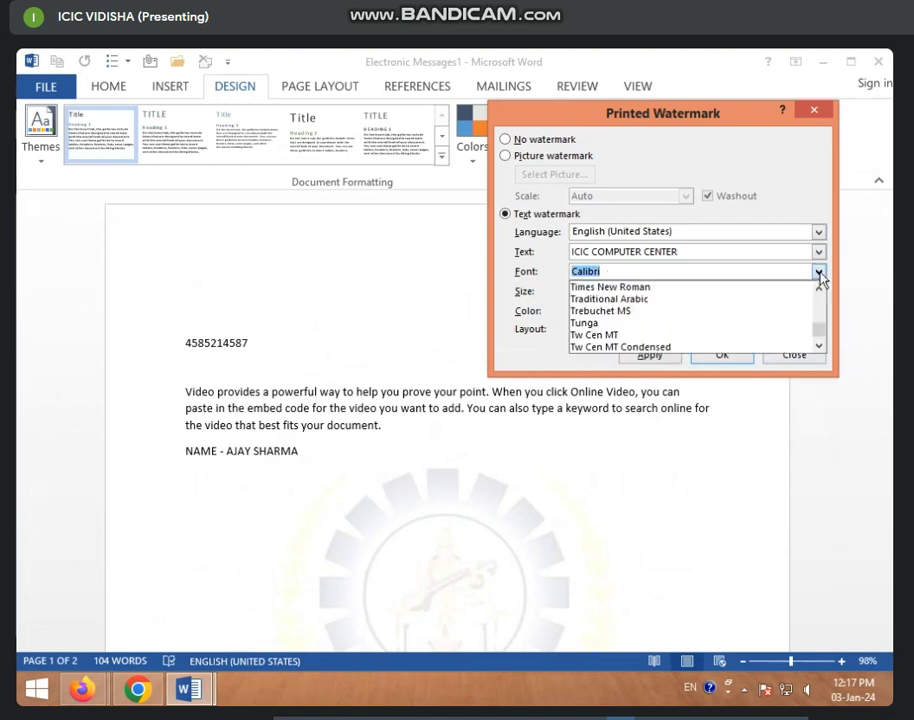
left_click(822, 277)
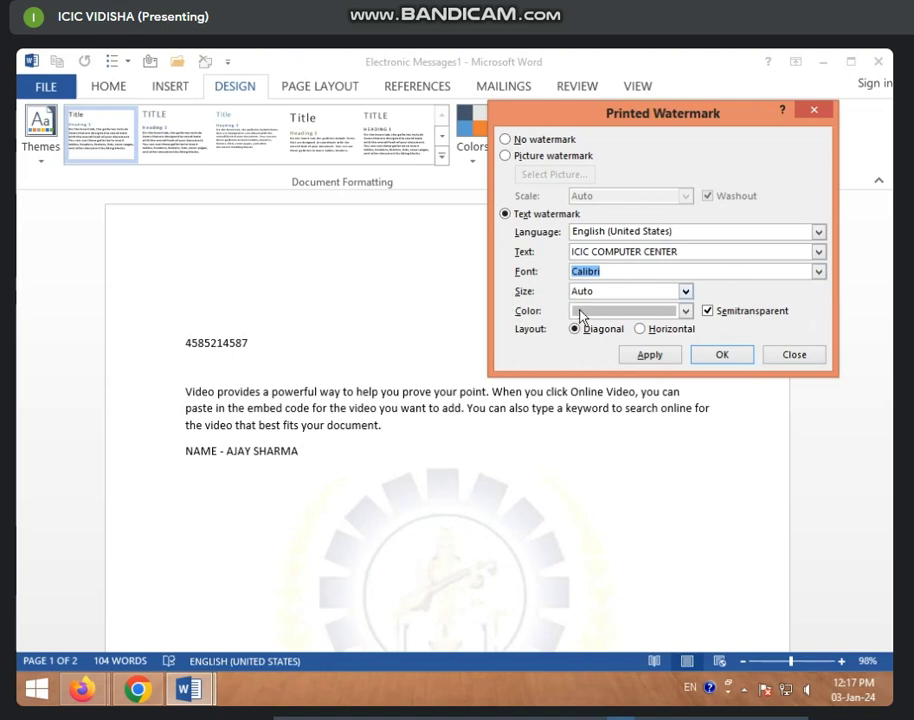
left_click(660, 357)
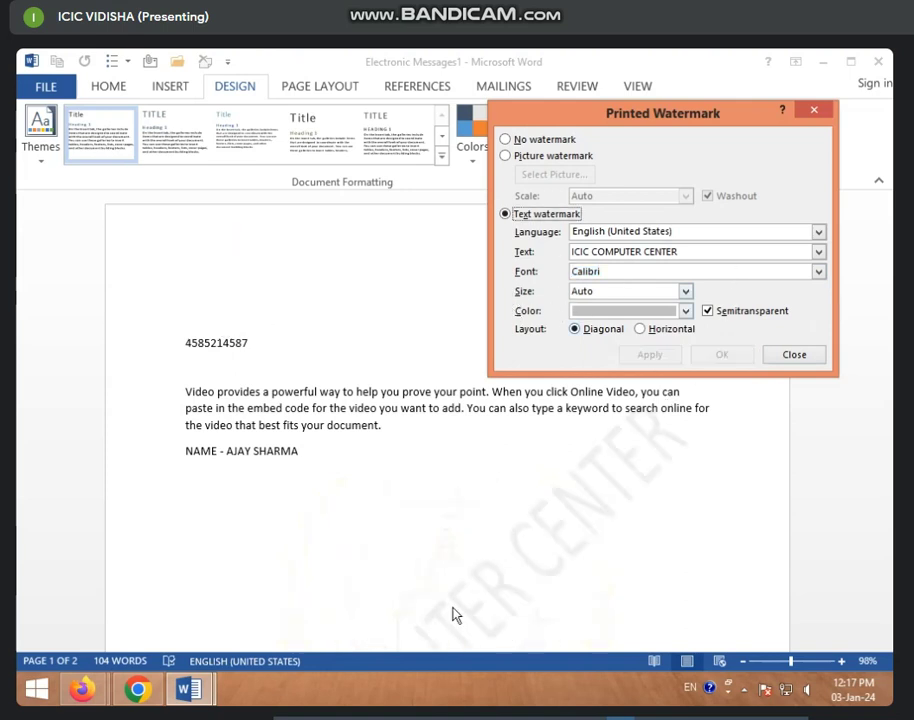
left_click(794, 355)
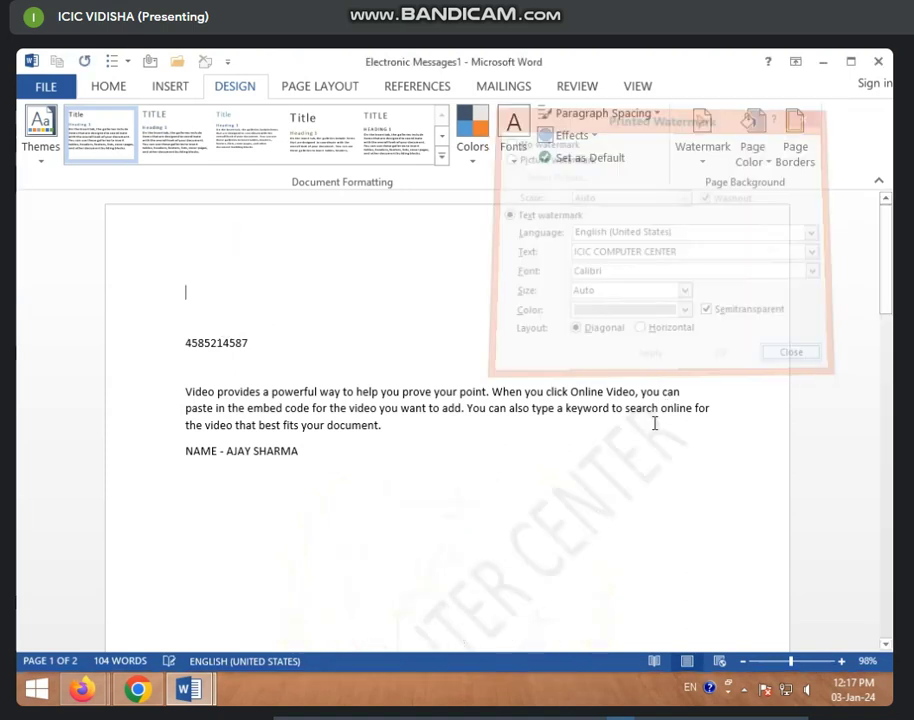
scroll(496, 445, "down", 3)
scroll(493, 448, "down", 3)
scroll(493, 448, "down", 4)
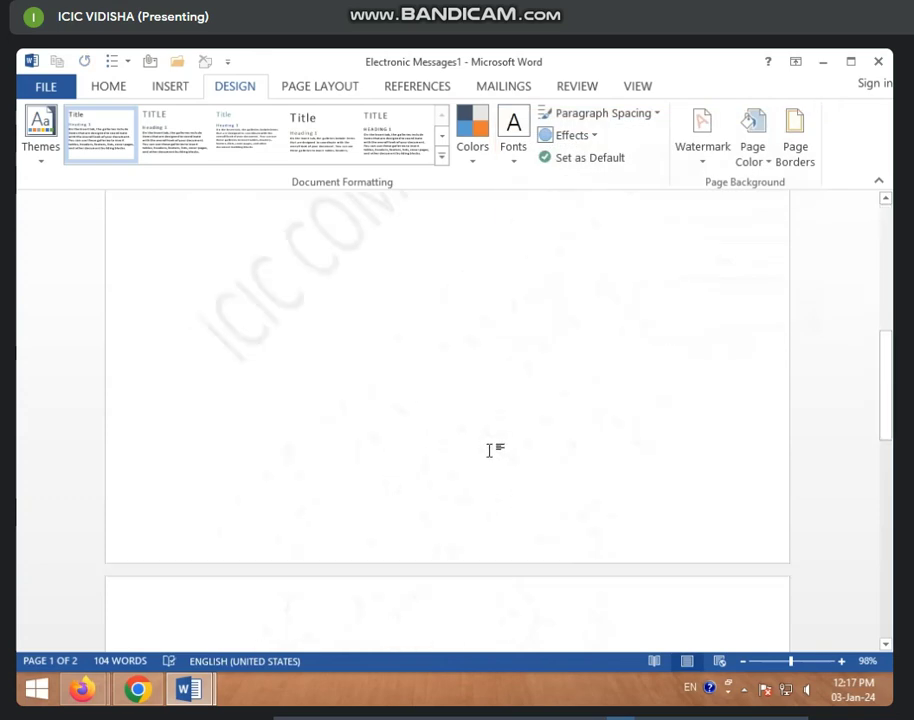
scroll(493, 448, "up", 5)
scroll(493, 450, "up", 4)
scroll(488, 458, "down", 5)
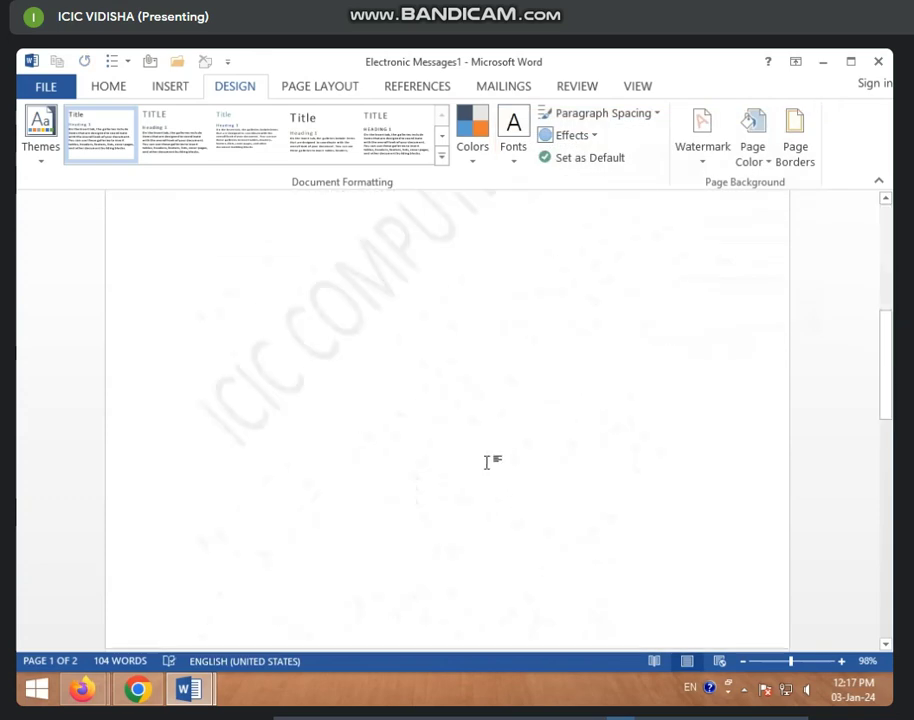
scroll(486, 463, "down", 5)
scroll(487, 463, "down", 3)
scroll(484, 462, "down", 5)
scroll(481, 463, "down", 1)
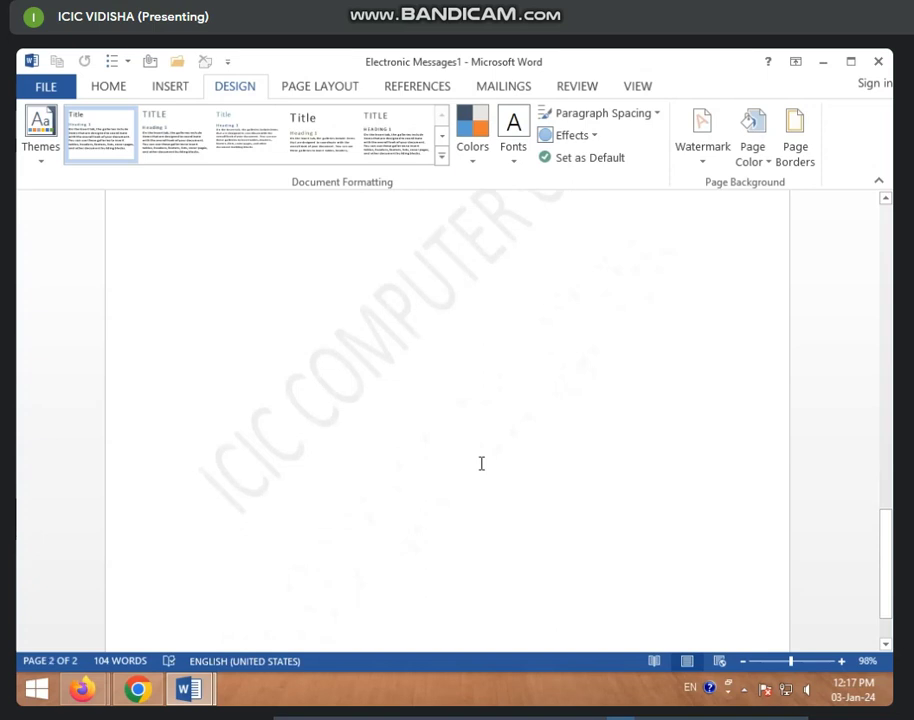
scroll(481, 463, "up", 2)
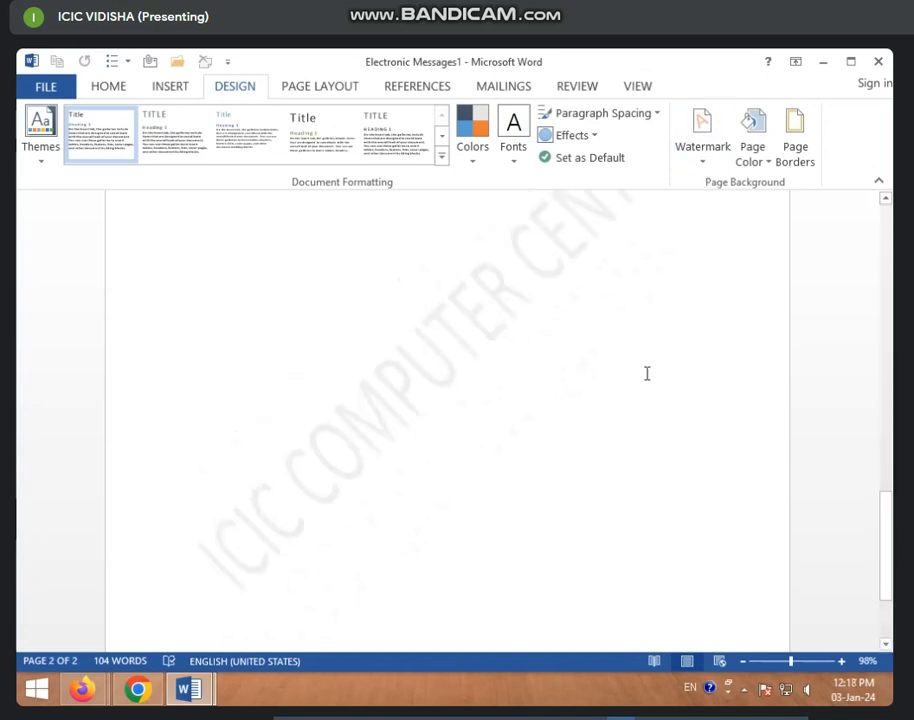
scroll(647, 373, "up", 2)
In Custom Watermark, colour the text watermark red, then change it to orange
left_click(705, 150)
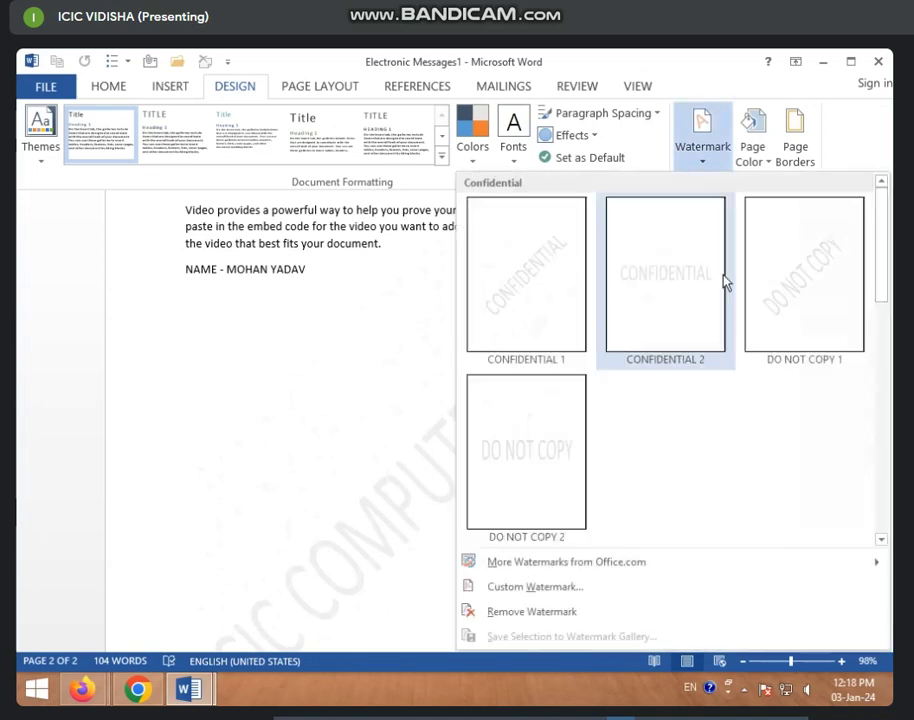
left_click(520, 590)
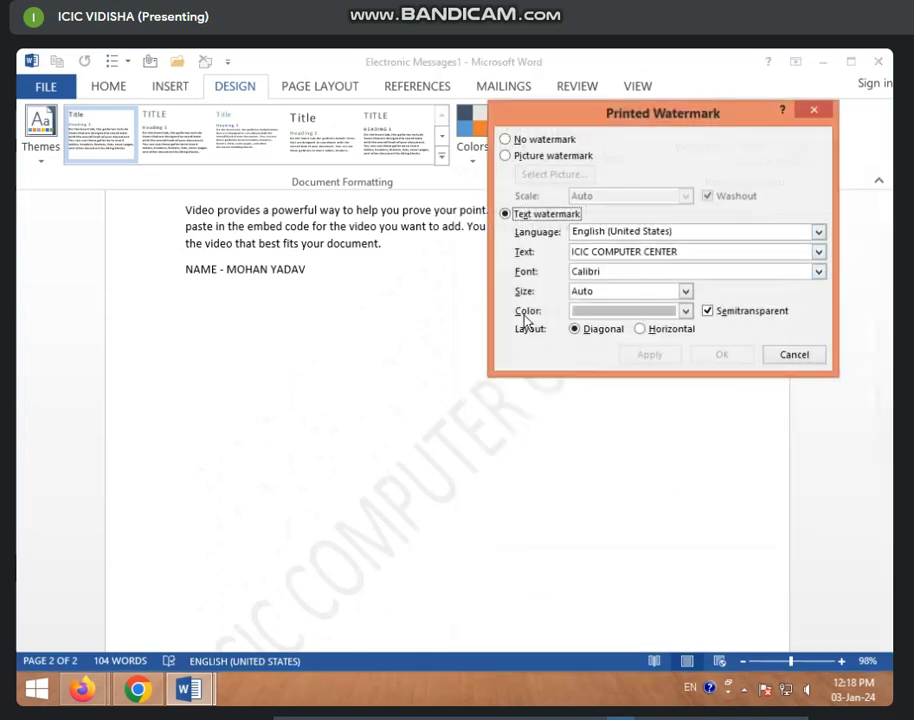
left_click(686, 311)
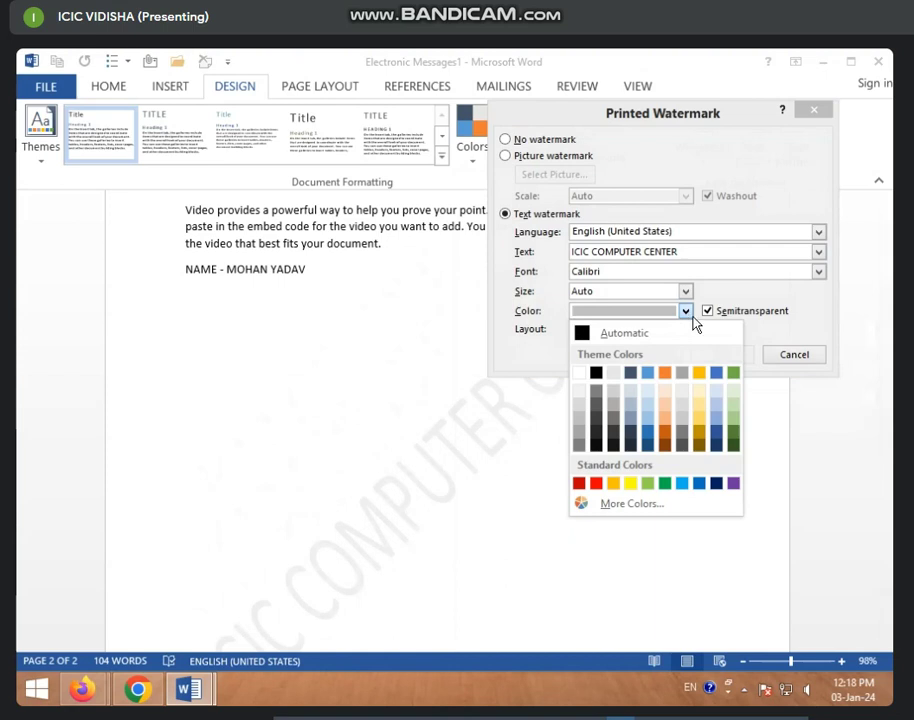
left_click(597, 486)
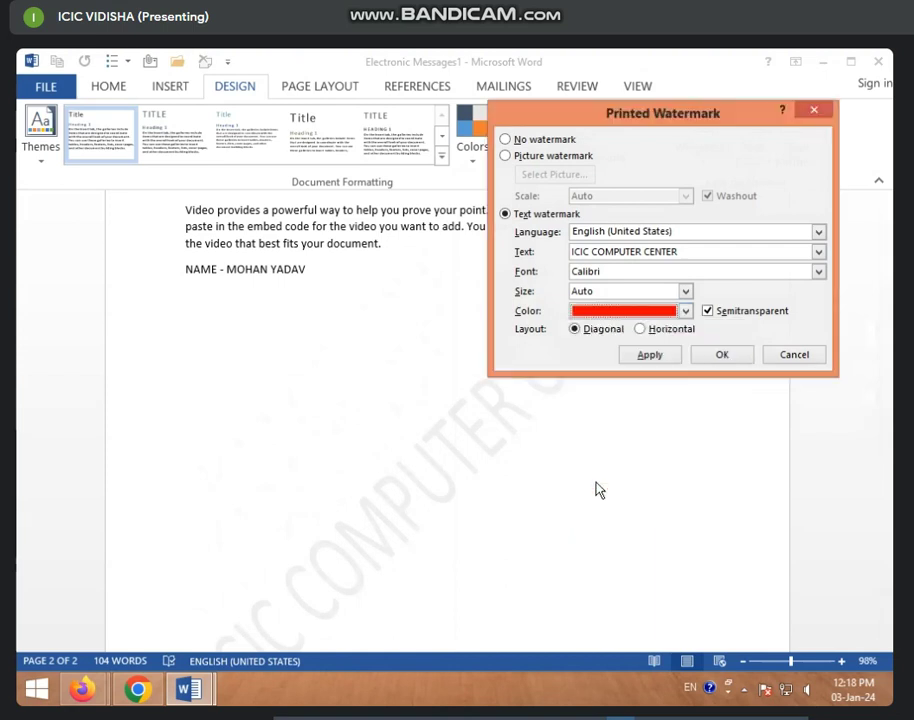
left_click(647, 356)
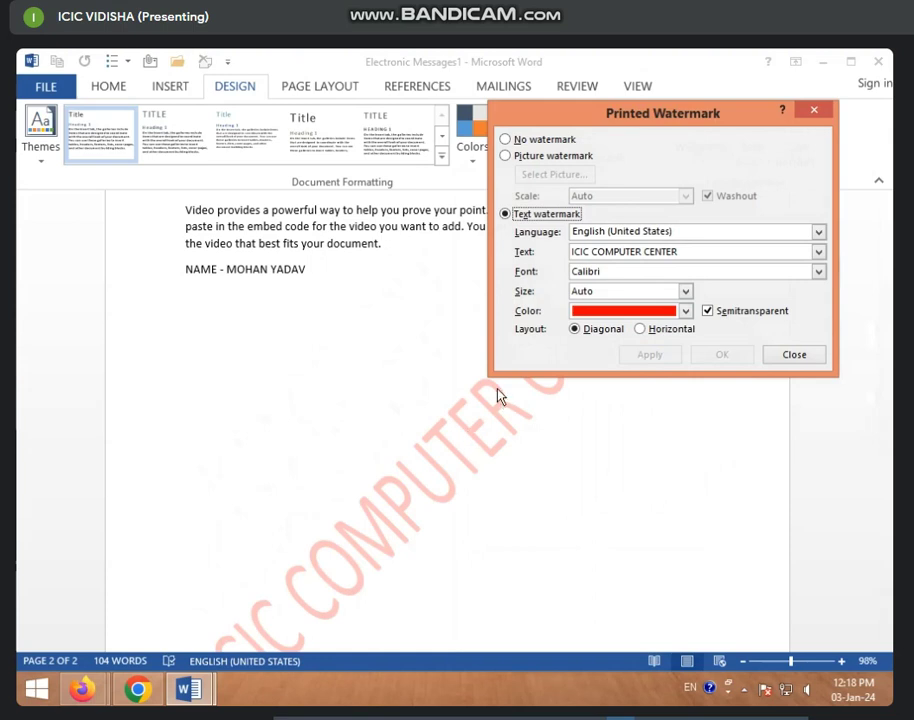
left_click(686, 311)
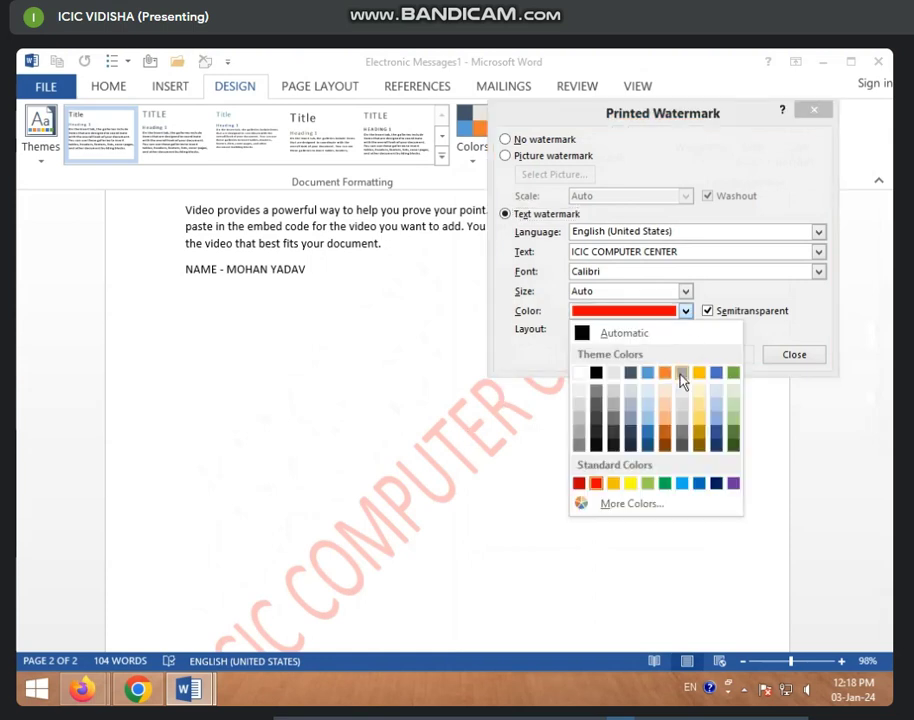
left_click(665, 374)
left_click(652, 357)
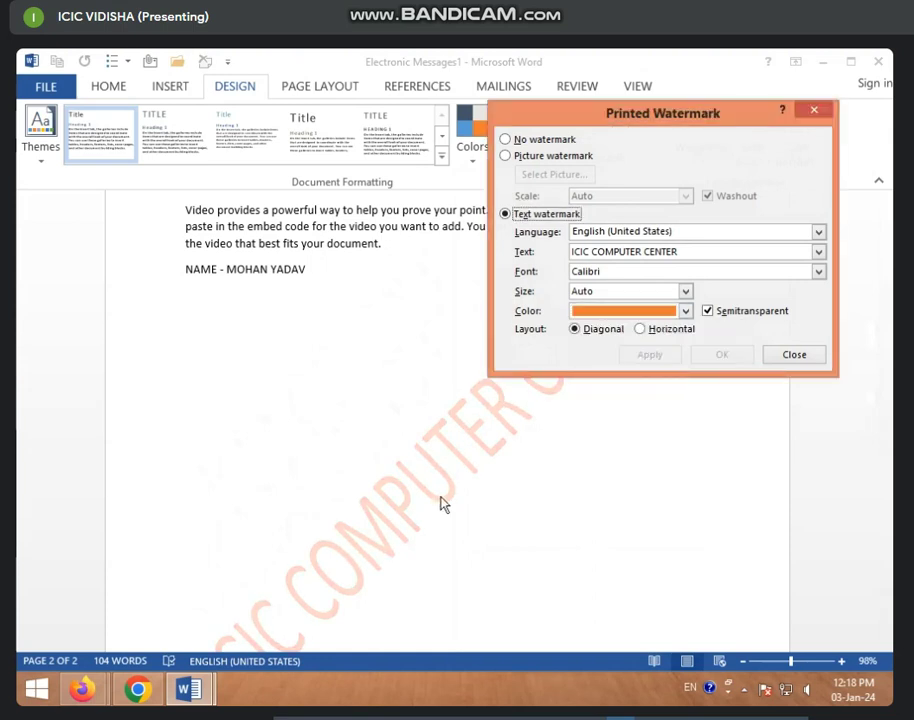
Try watermark sizes 120 and 105, then return the size to Auto
left_click(686, 291)
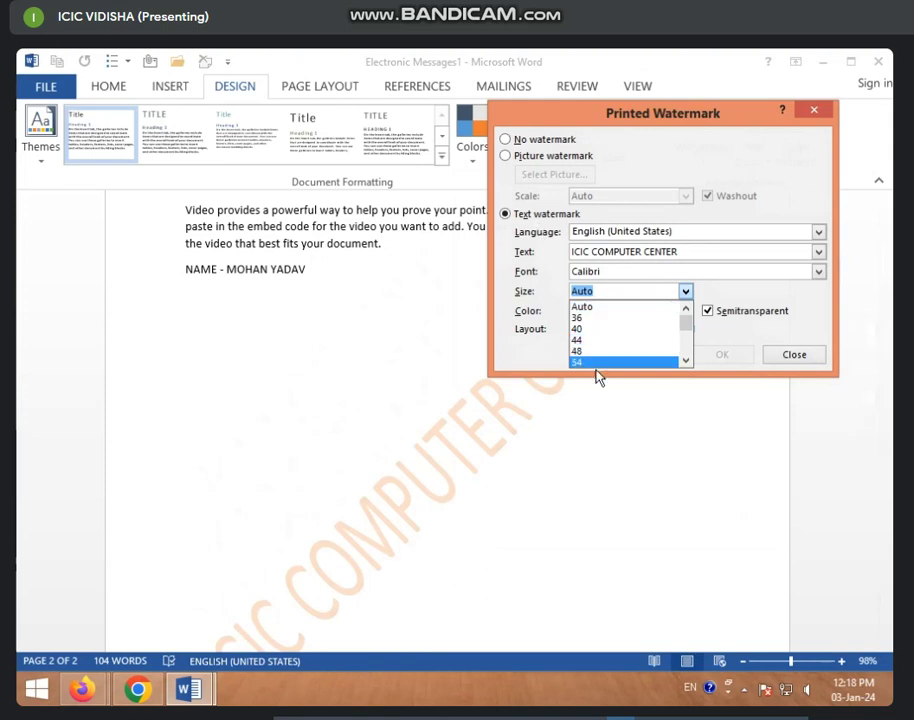
scroll(602, 347, "down", 3)
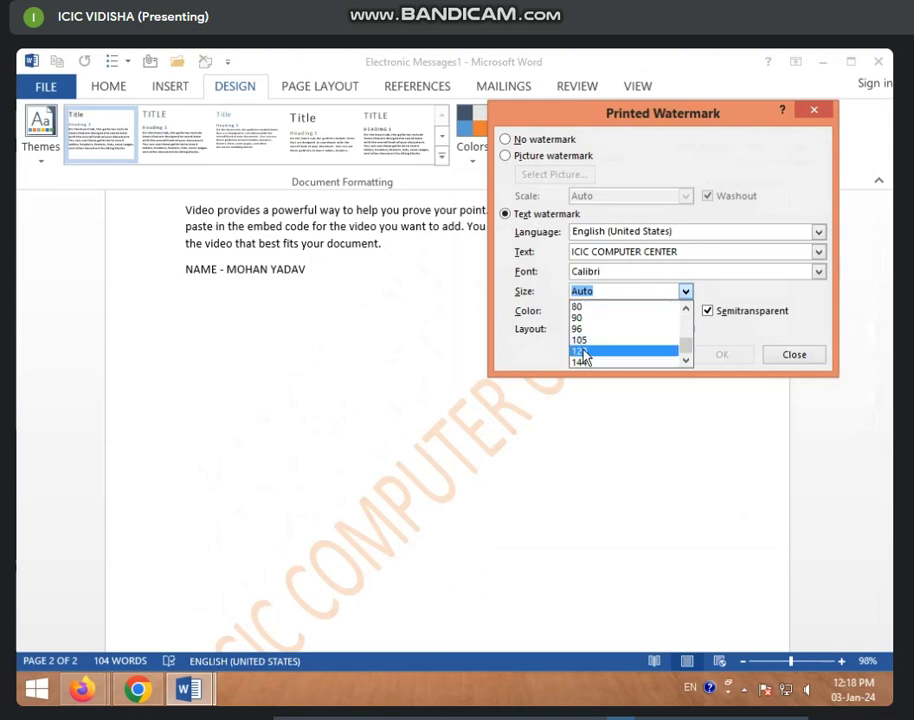
left_click(588, 354)
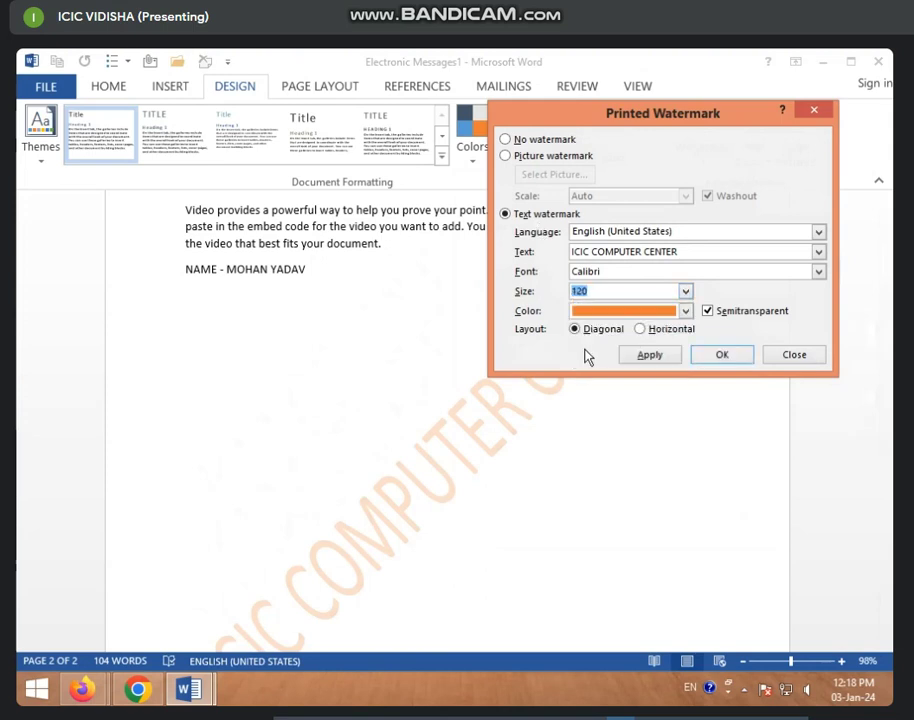
left_click(649, 357)
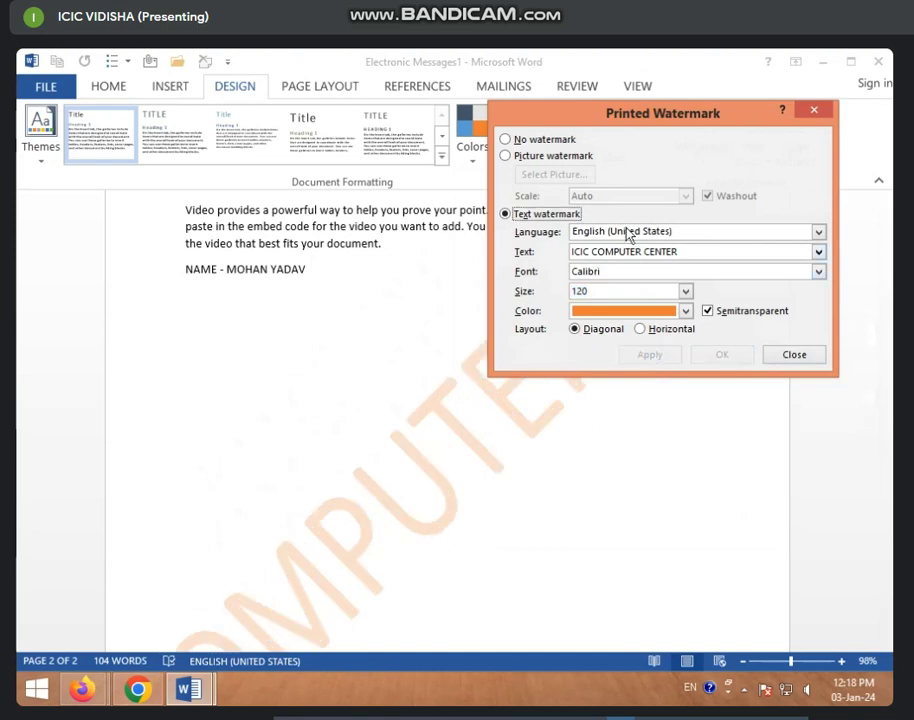
left_click(685, 291)
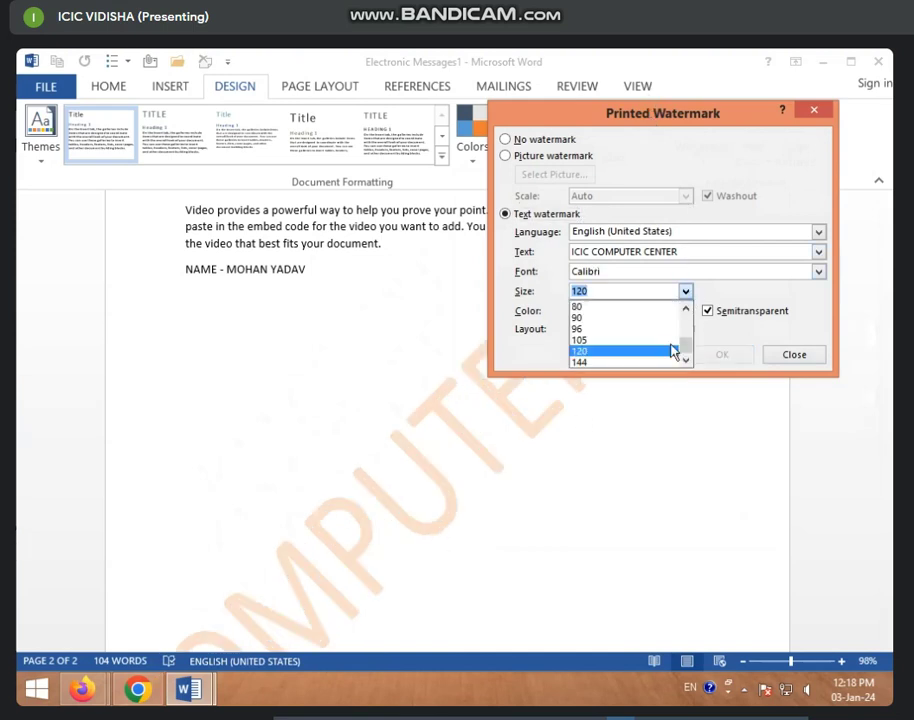
left_click(605, 343)
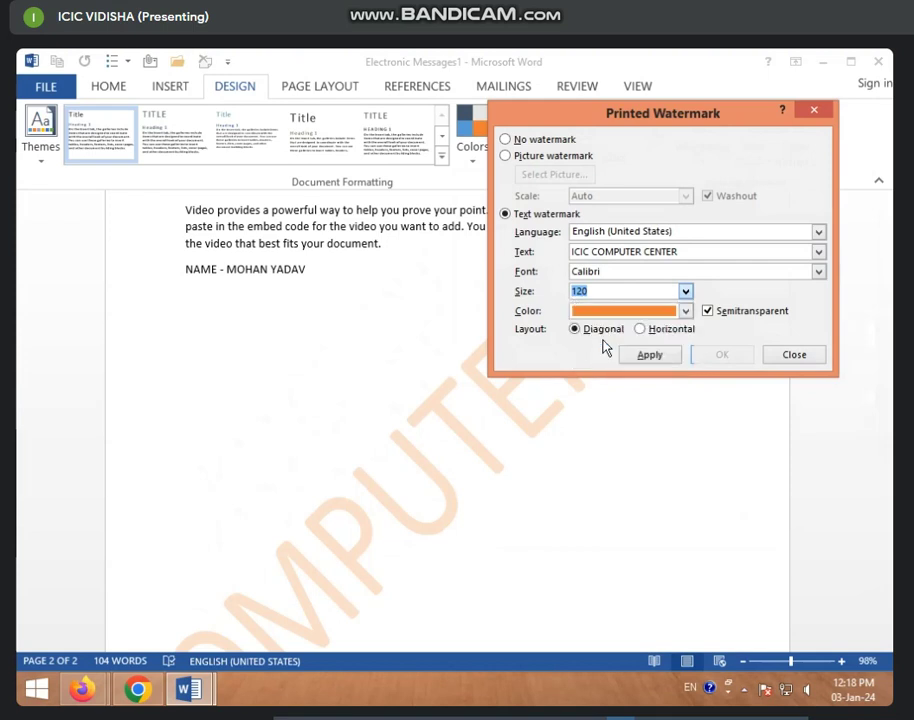
left_click(670, 360)
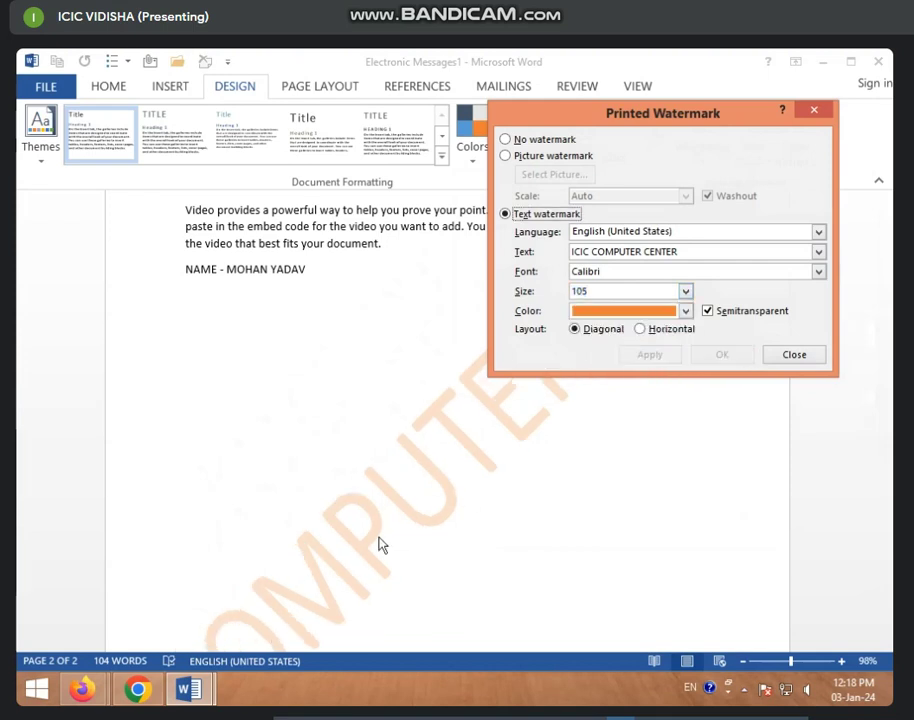
left_click(686, 291)
scroll(630, 351, "up", 3)
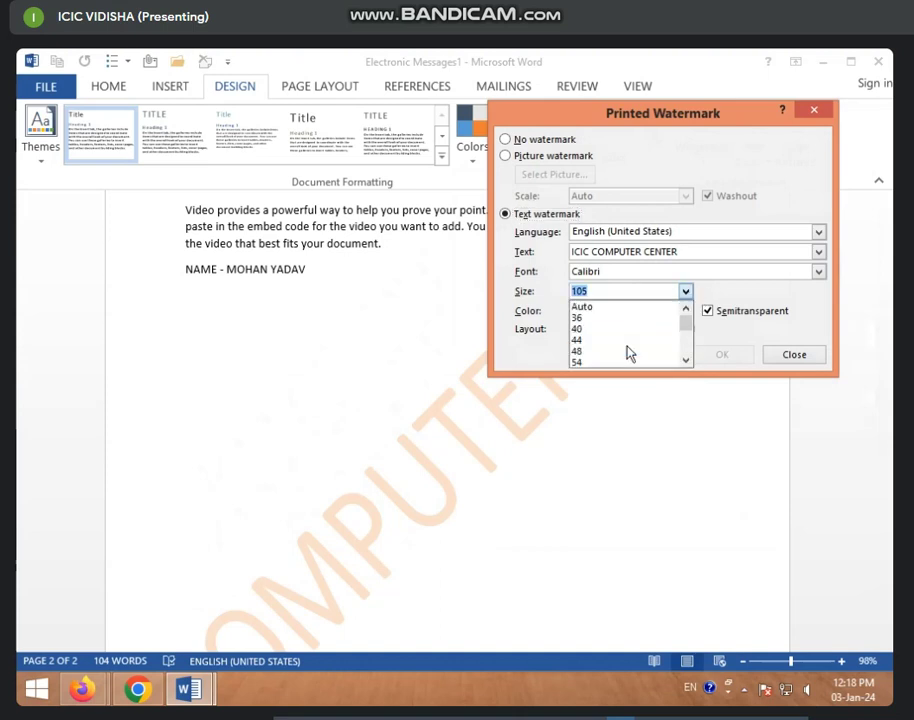
left_click(595, 306)
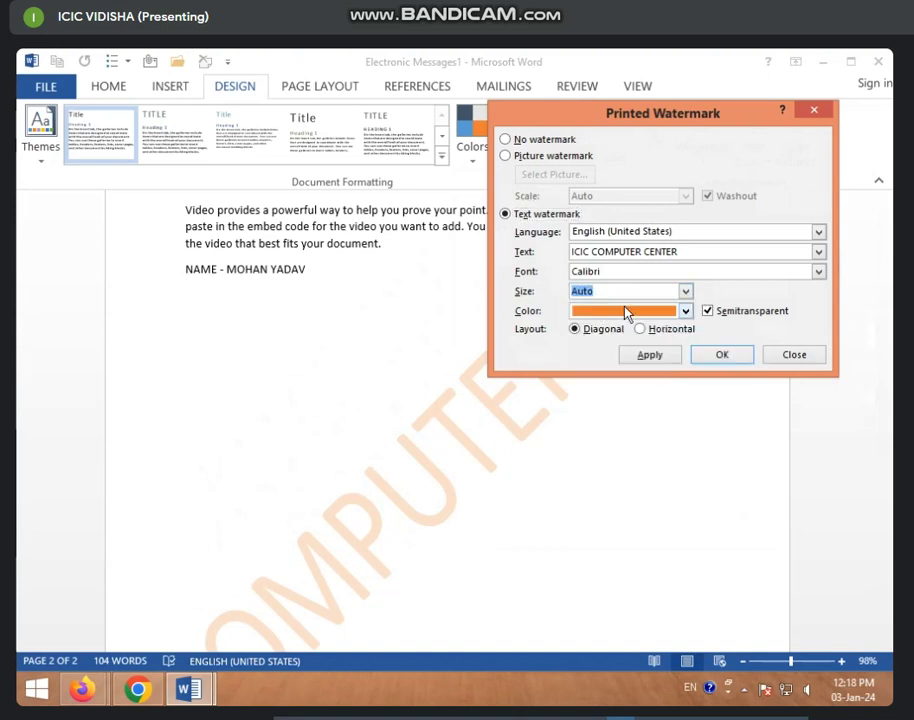
left_click(655, 357)
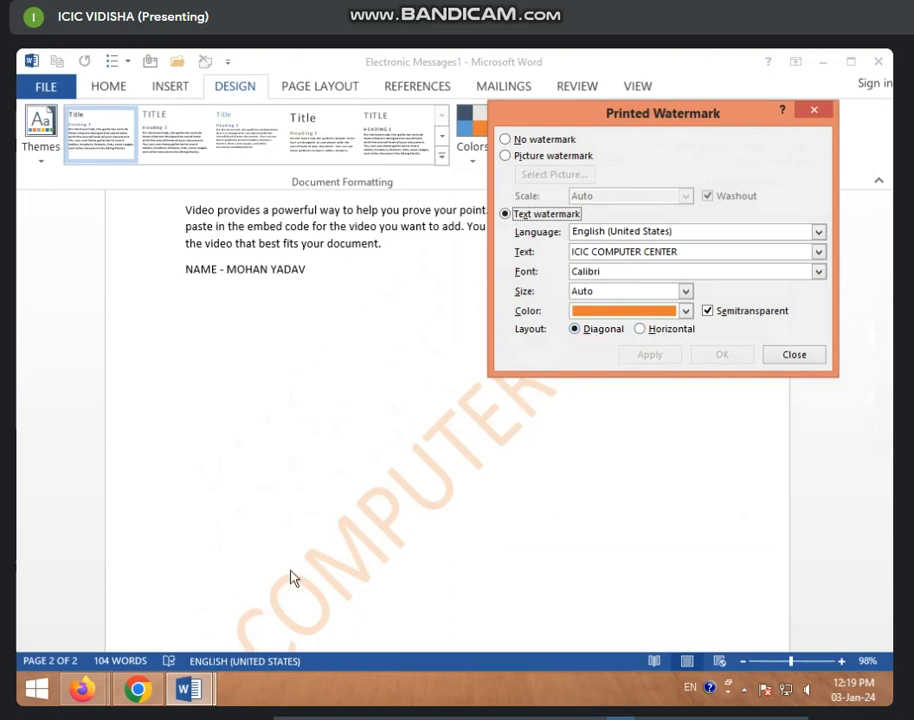
Switch the watermark to Horizontal layout and recolour it light grey
left_click(657, 334)
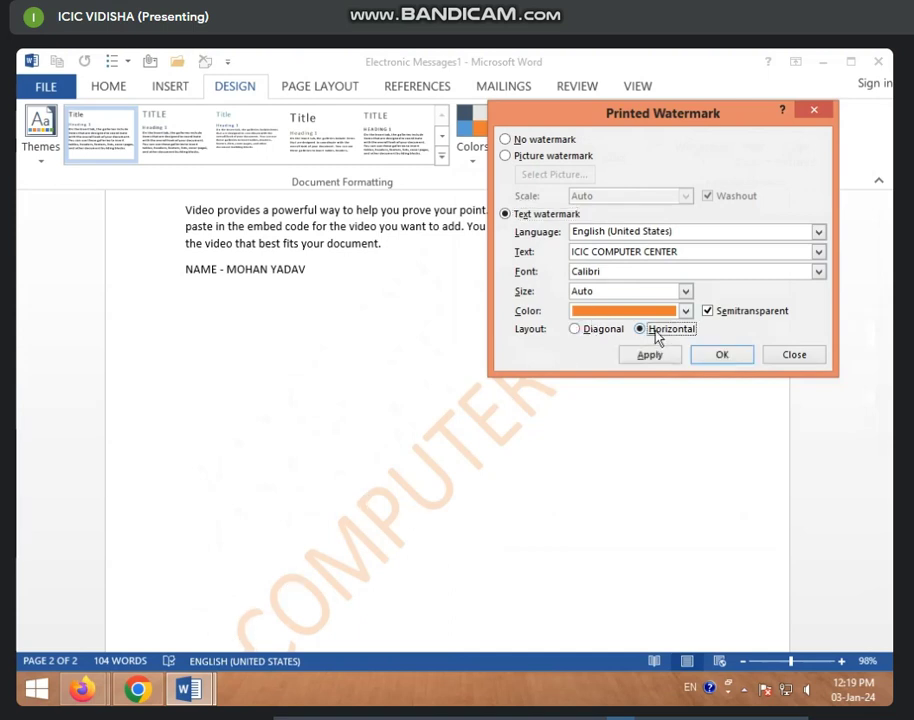
left_click(649, 356)
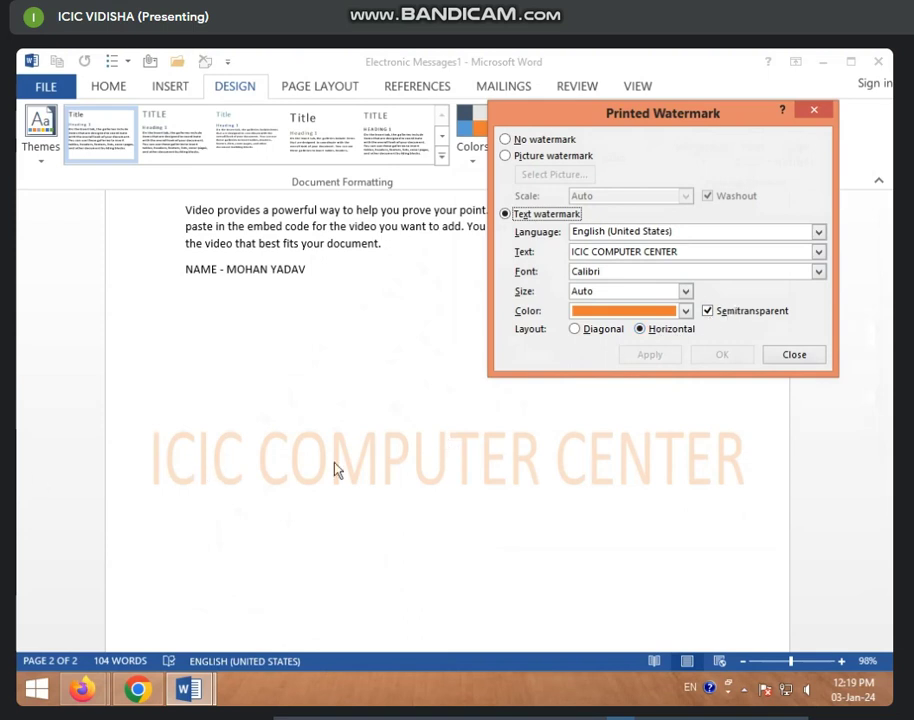
left_click(685, 313)
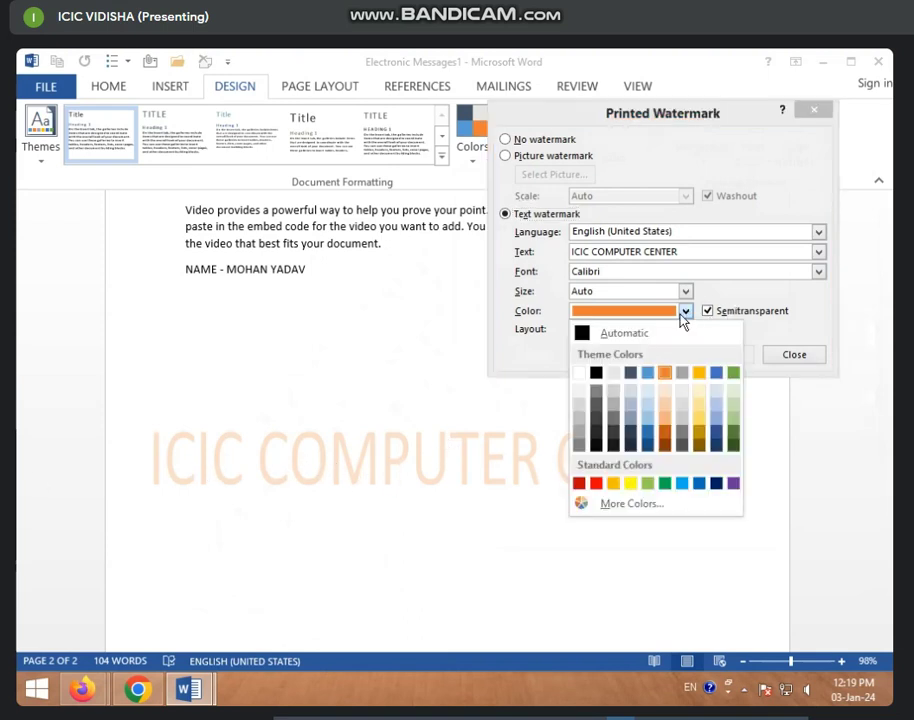
left_click(614, 394)
left_click(646, 355)
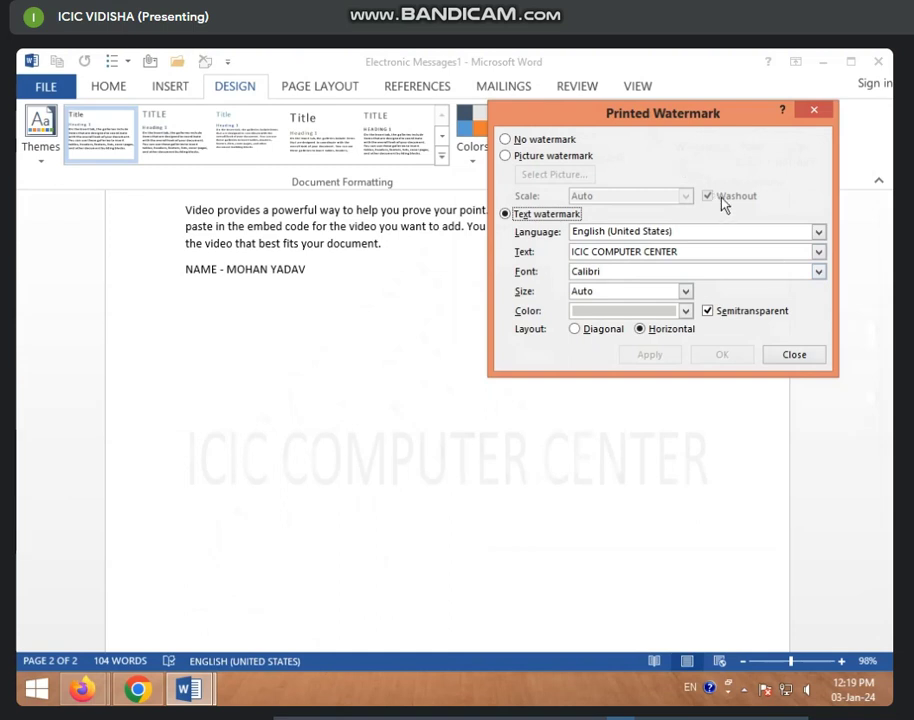
Make the watermark opaque, then restore it to semitransparent
left_click(736, 318)
left_click(649, 355)
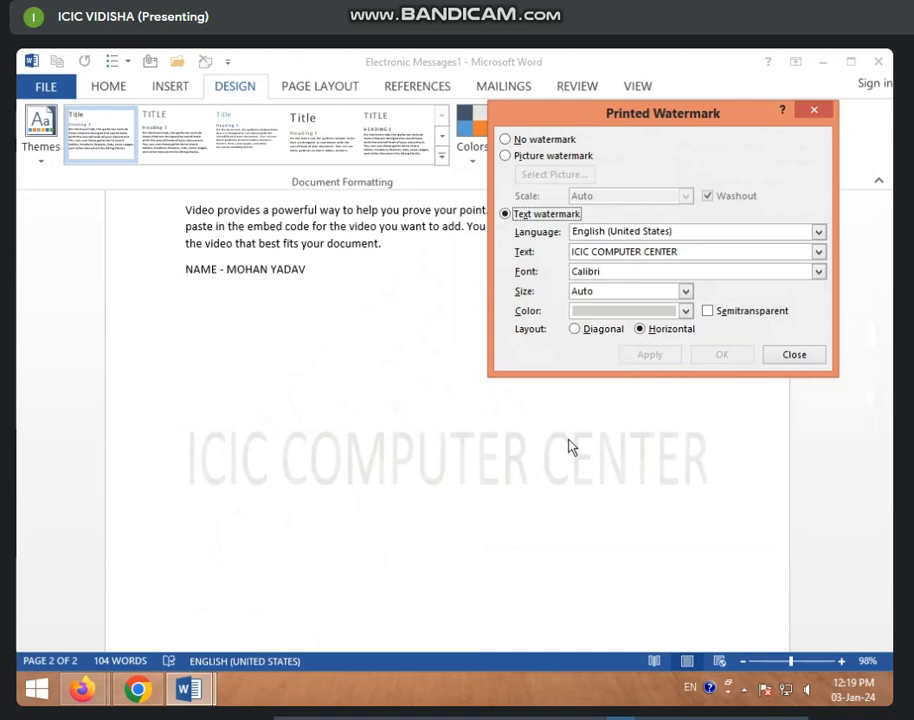
left_click(688, 311)
left_click(724, 314)
left_click(720, 316)
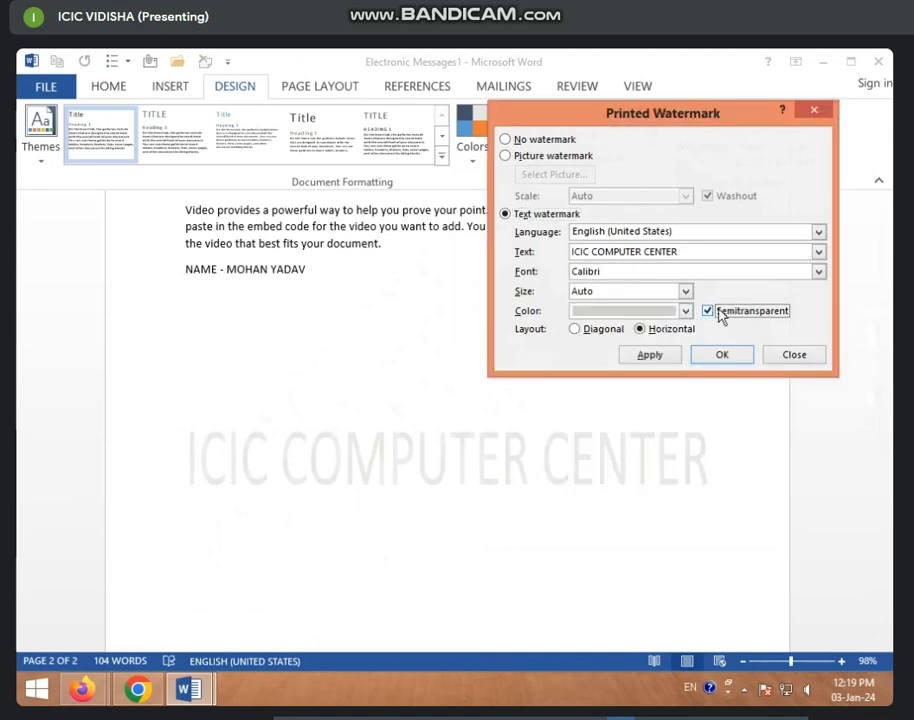
left_click(670, 356)
Colour the watermark red, trying it opaque before returning to semitransparent
left_click(686, 311)
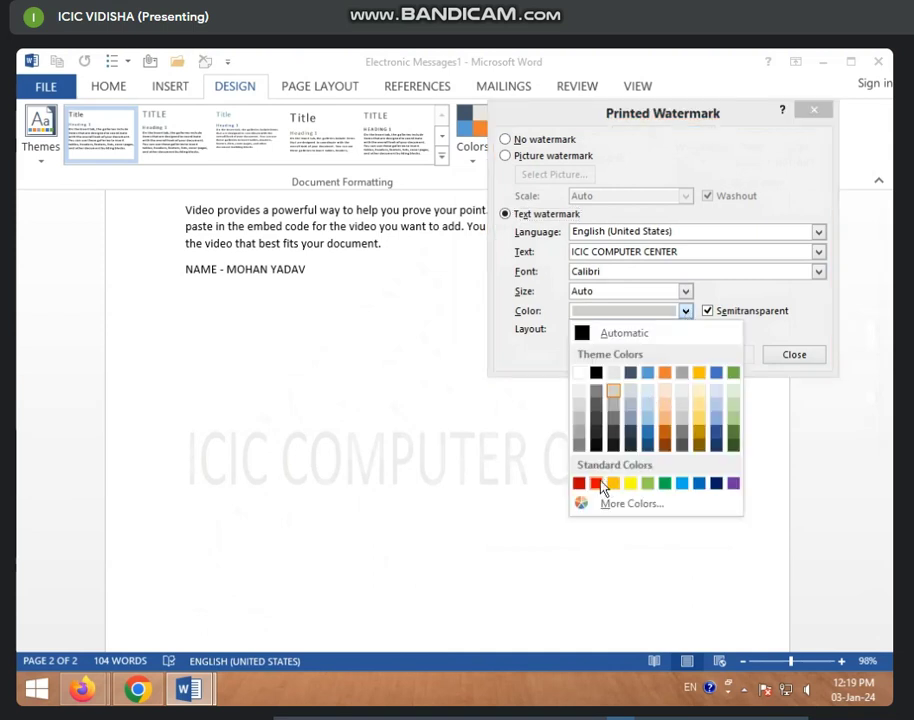
left_click(598, 484)
left_click(652, 355)
left_click(726, 316)
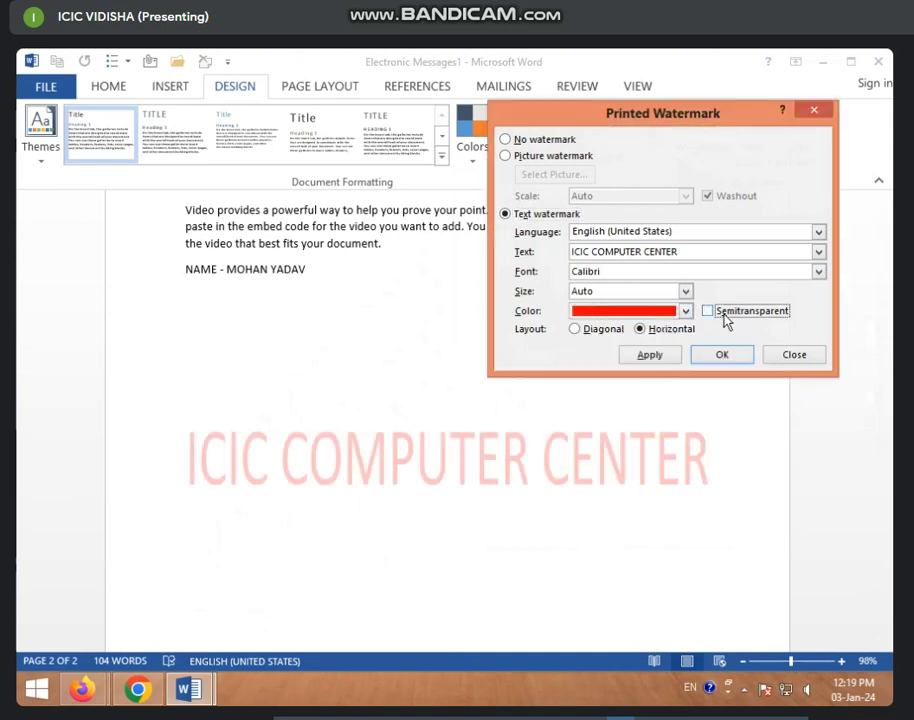
left_click(645, 360)
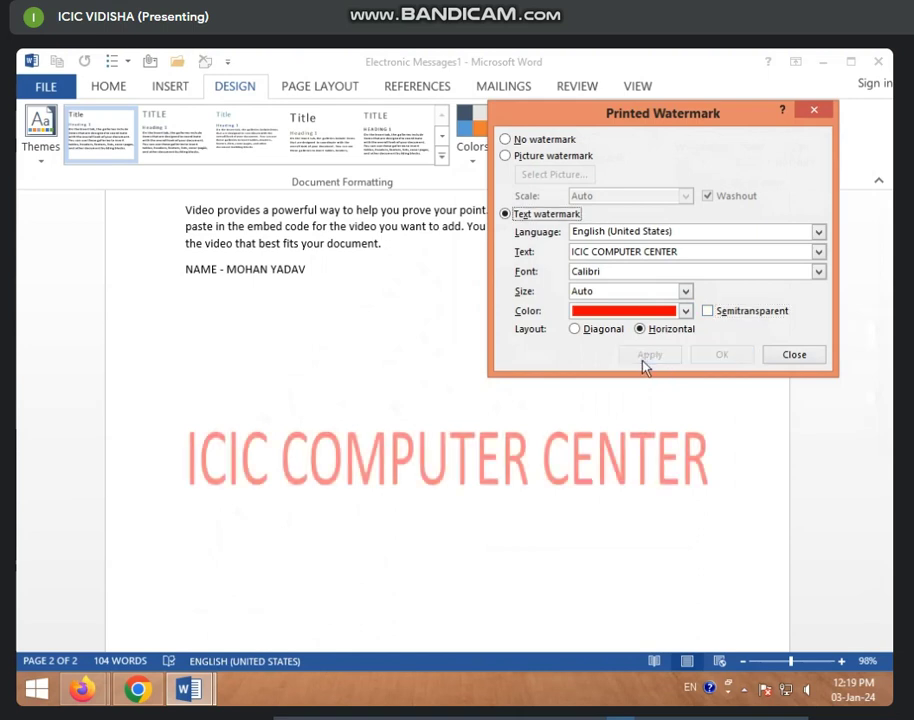
left_click(713, 313)
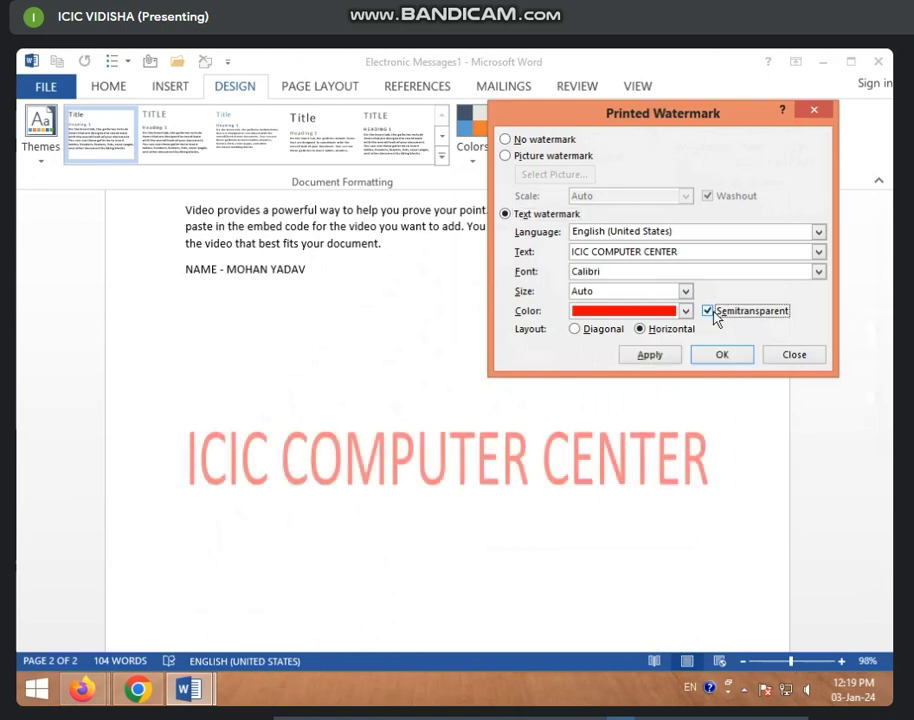
left_click(662, 355)
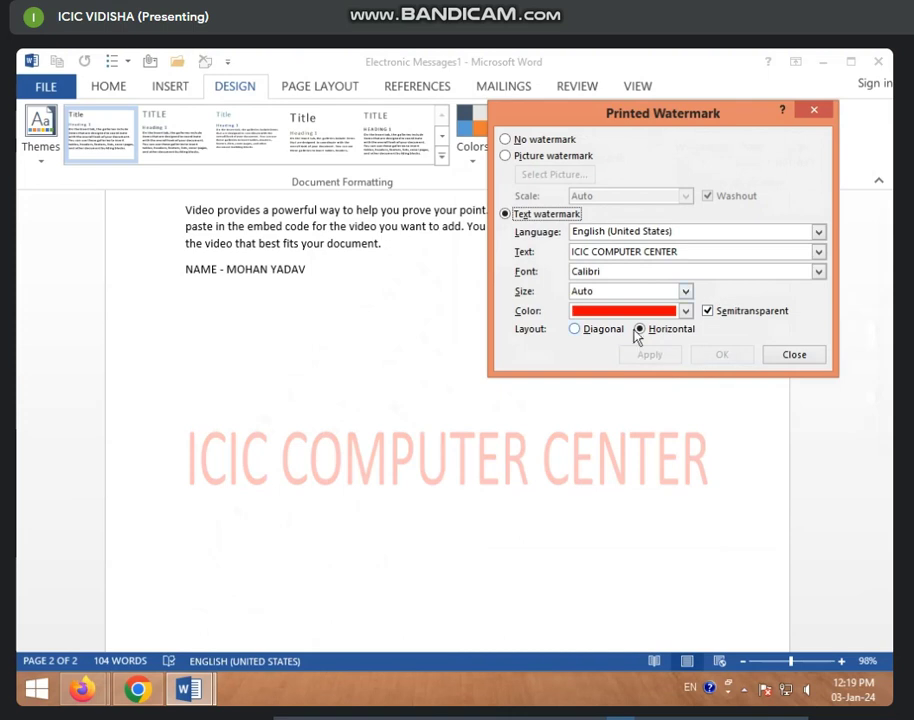
Keep the red colour and set the watermark layout to Diagonal
left_click(686, 311)
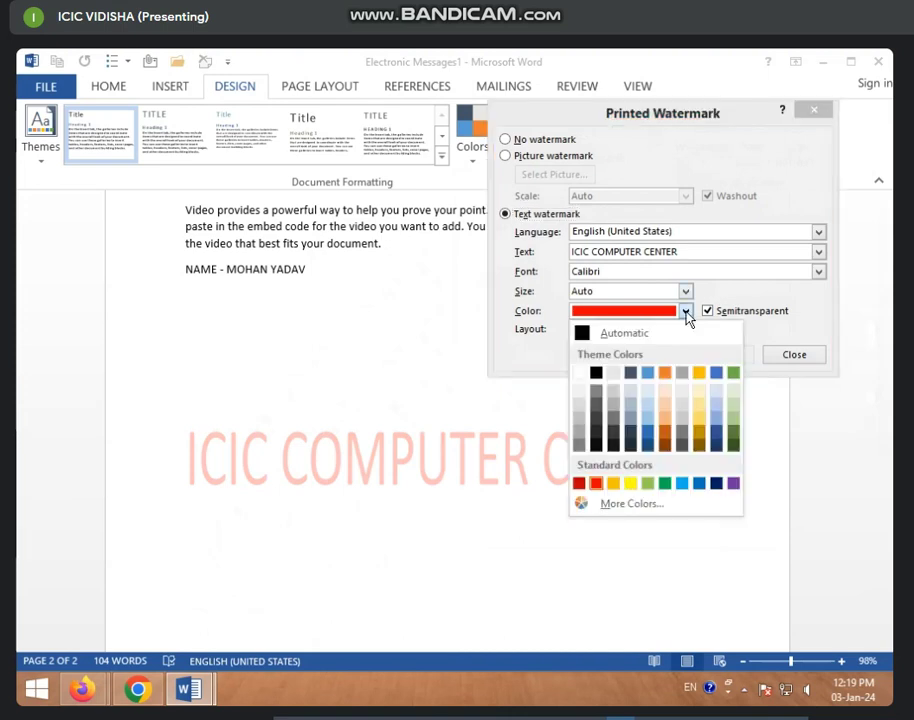
left_click(688, 316)
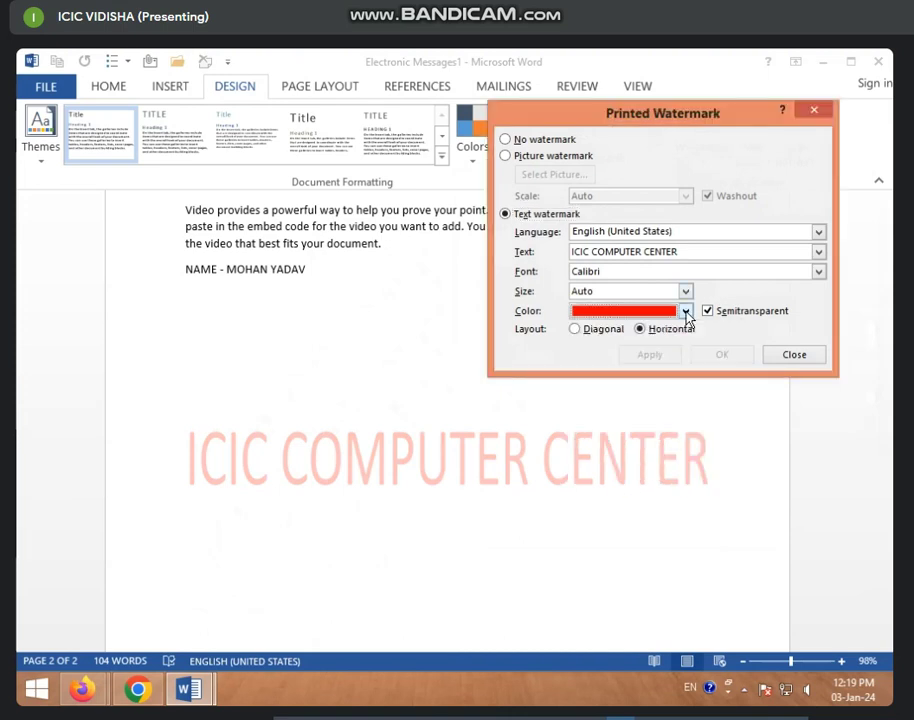
left_click(610, 330)
left_click(636, 356)
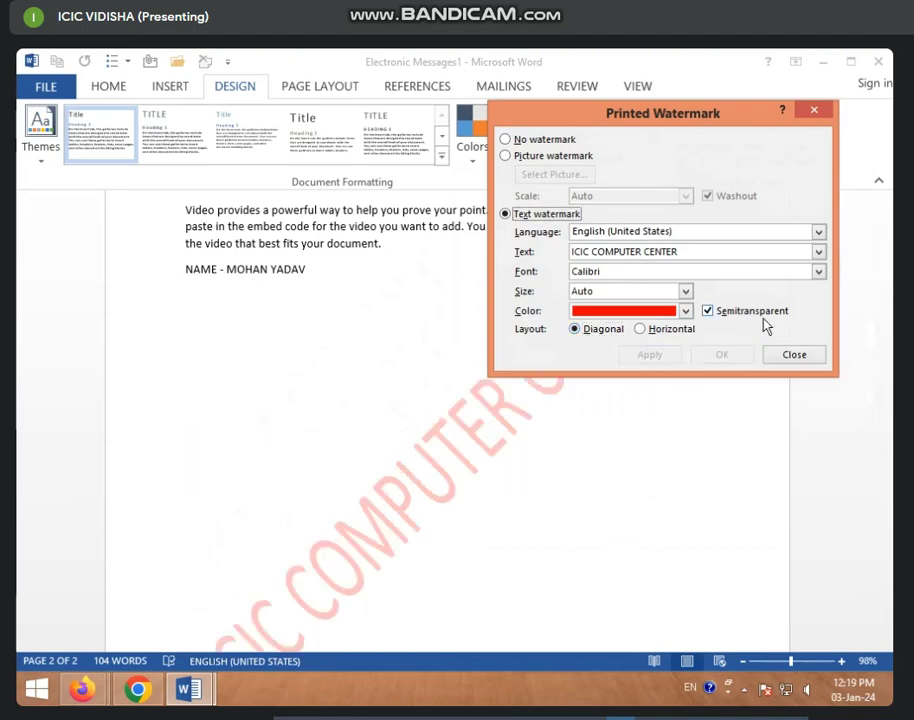
Close the watermark settings and choose Remove Watermark from the Watermark menu
left_click(815, 112)
scroll(580, 420, "up", 3)
scroll(580, 420, "up", 3)
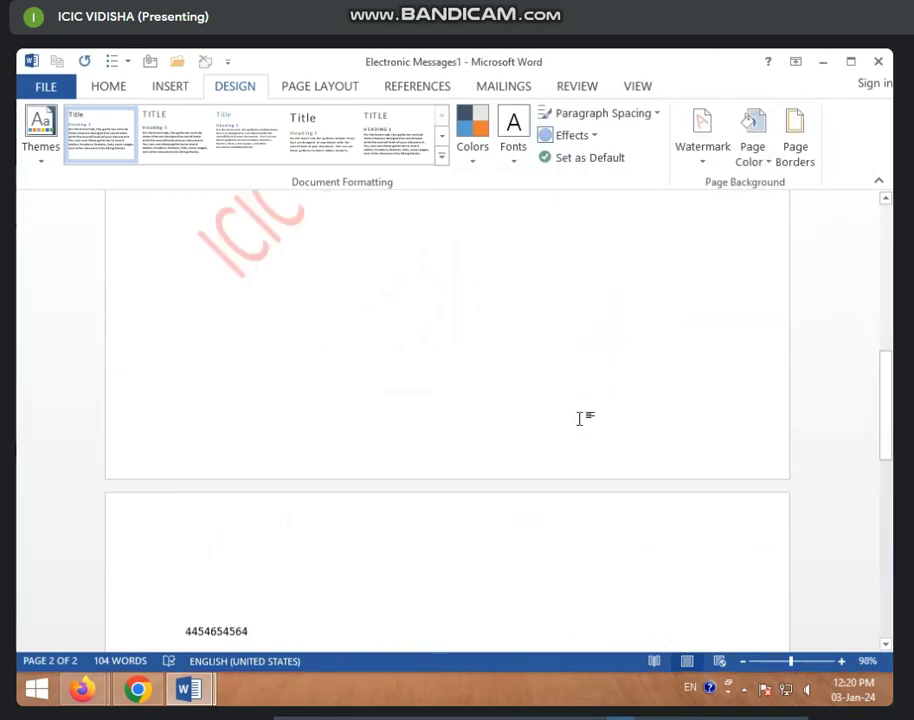
scroll(582, 418, "up", 8)
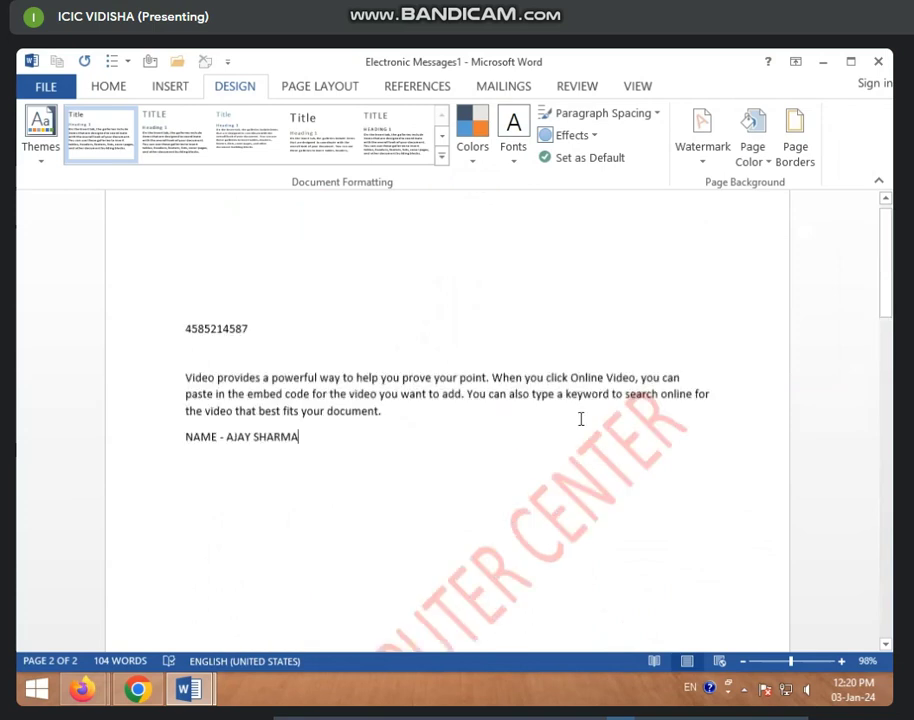
left_click(711, 163)
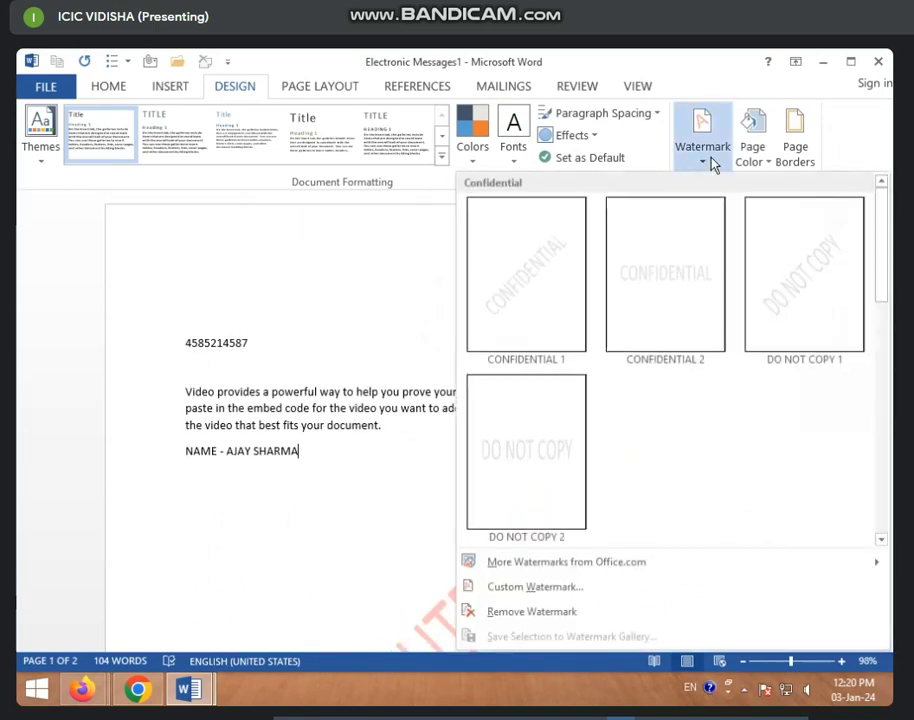
left_click(512, 620)
scroll(478, 550, "down", 5)
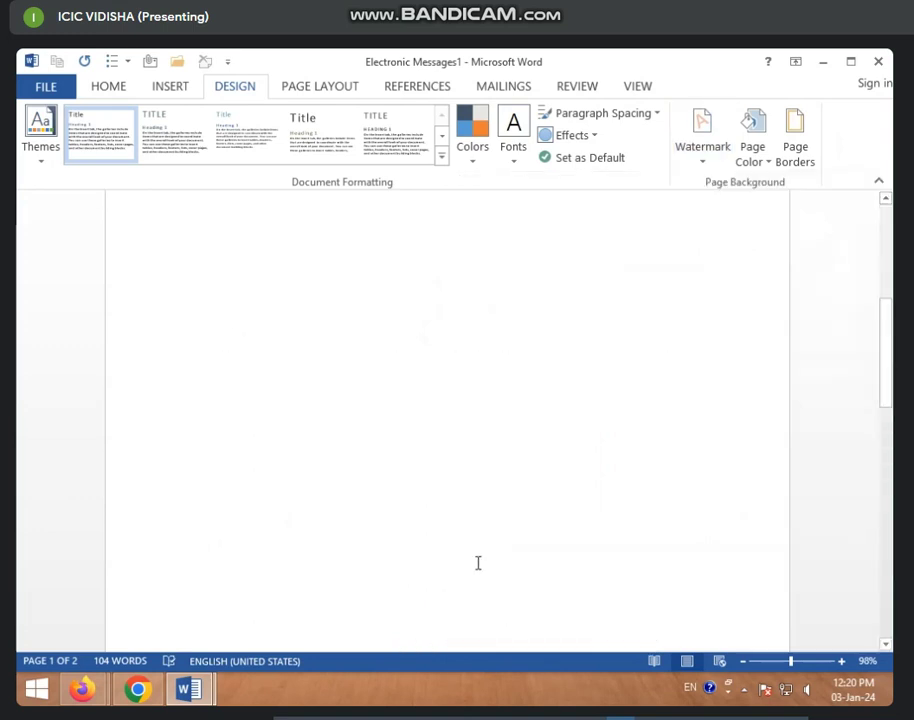
scroll(478, 560, "down", 5)
scroll(470, 555, "up", 4)
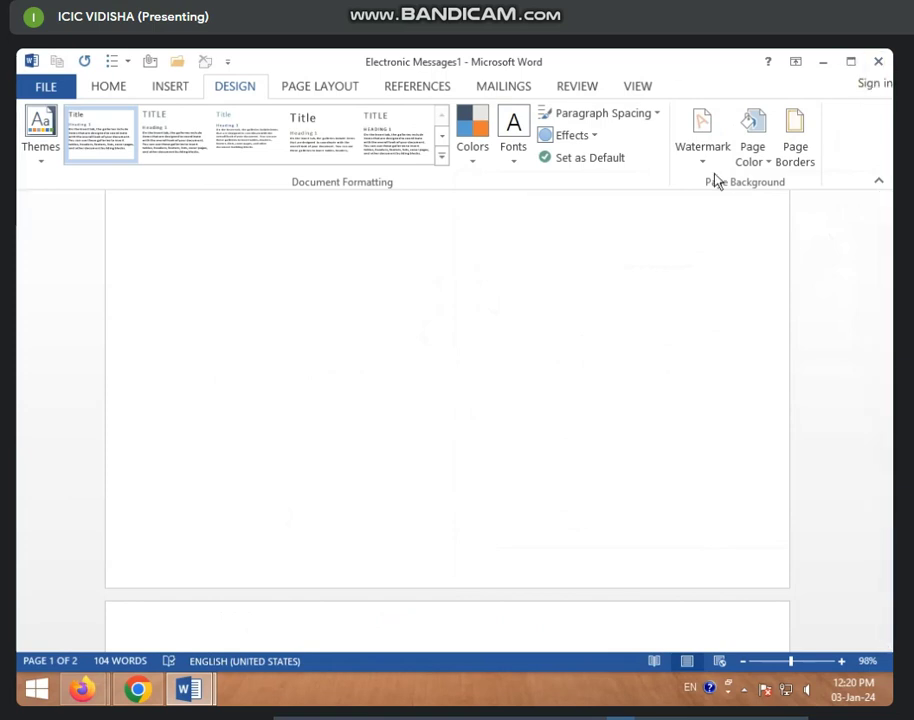
Give the page a grey one-colour horizontal gradient via Page Color > Fill Effects
left_click(763, 170)
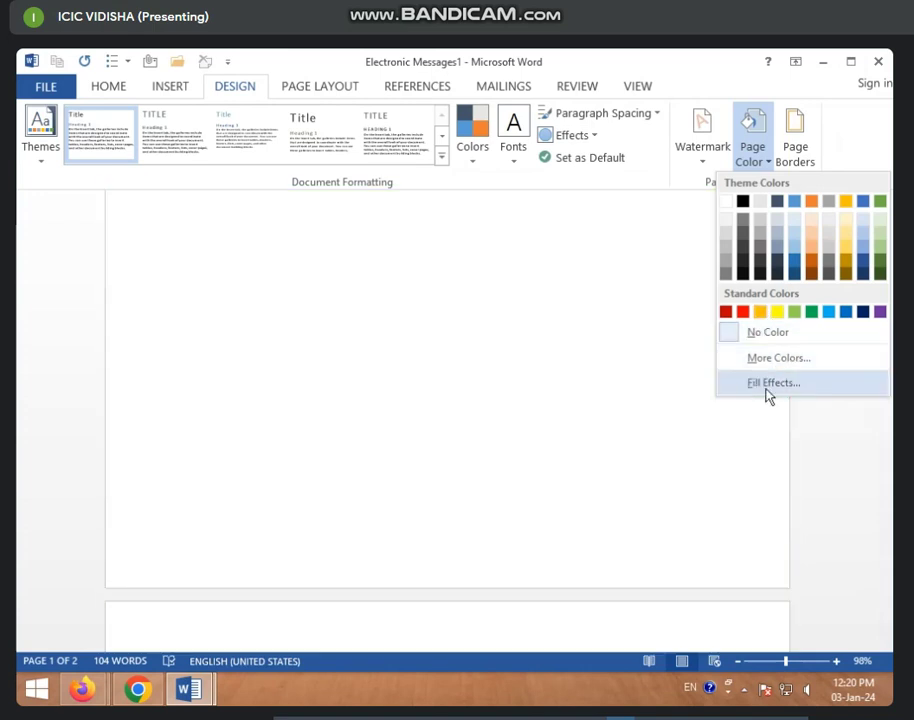
left_click(767, 385)
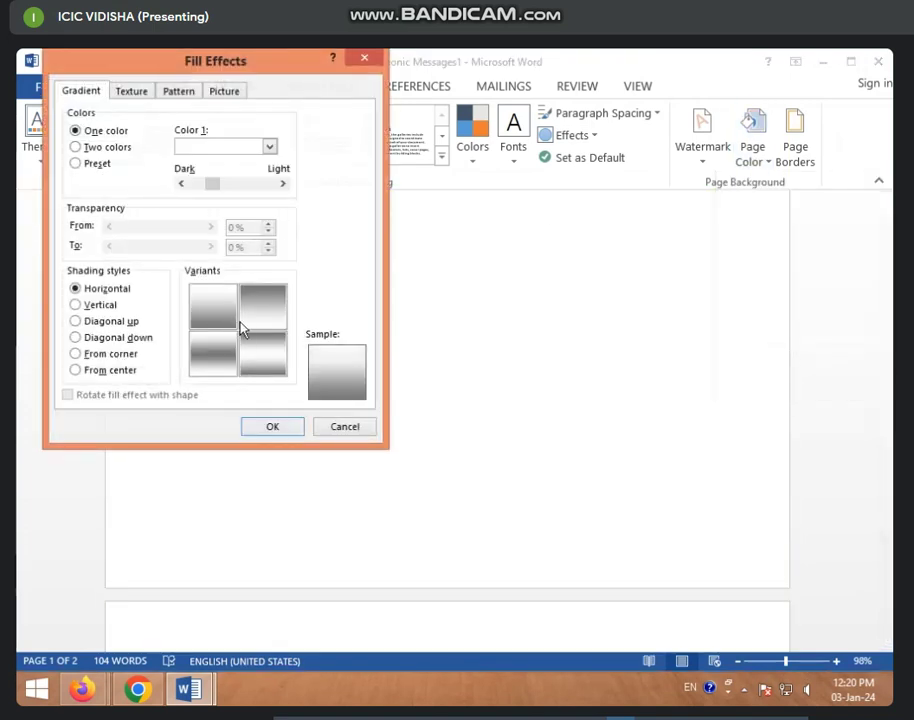
left_click(280, 427)
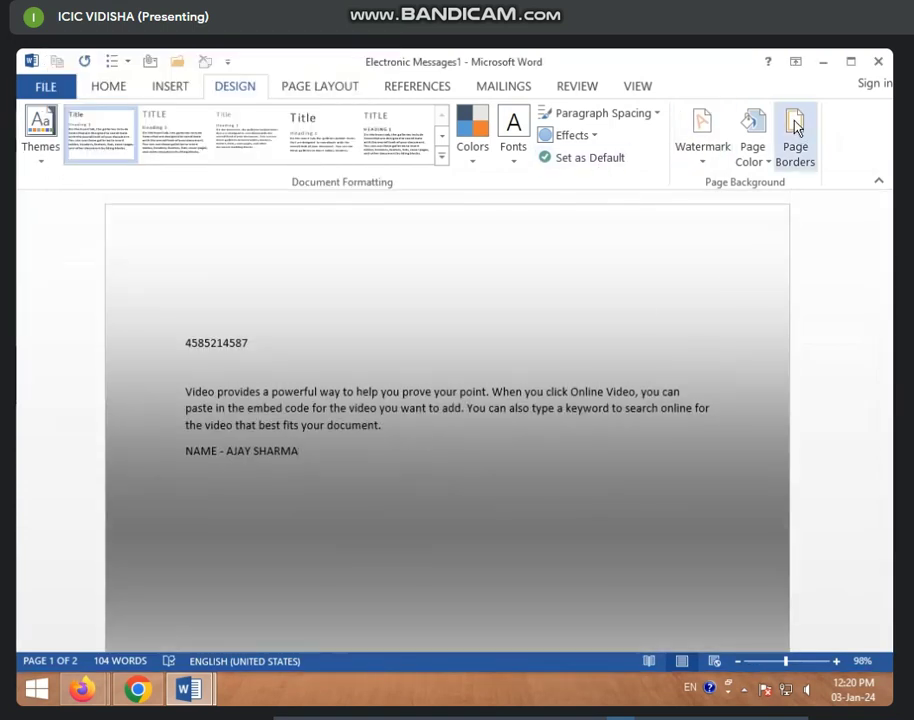
Close Electronic Messages1 and Document1 without saving changes
left_click(876, 64)
left_click(445, 402)
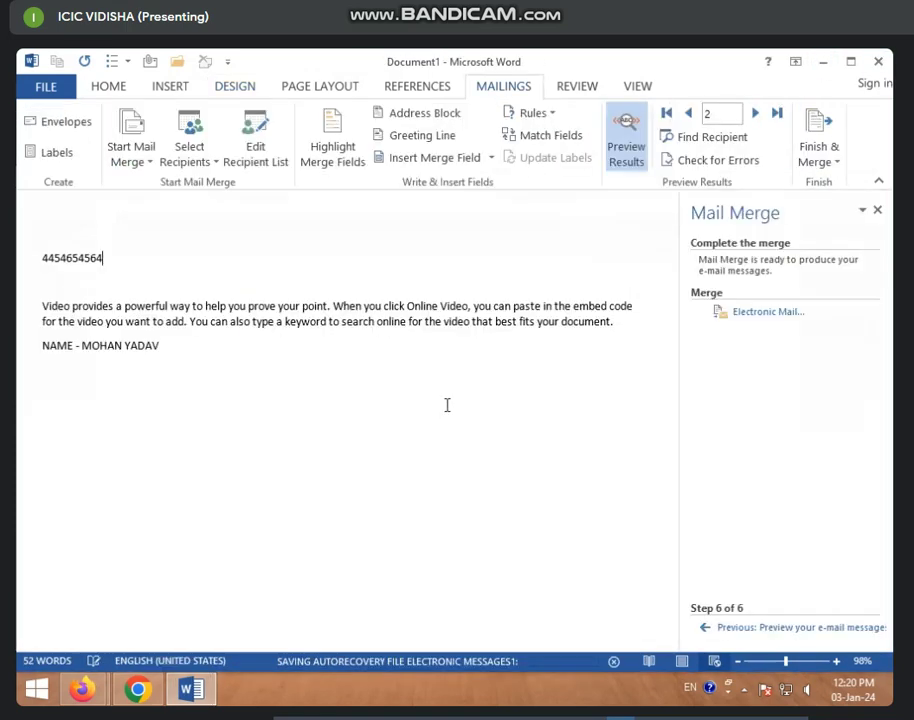
left_click(878, 61)
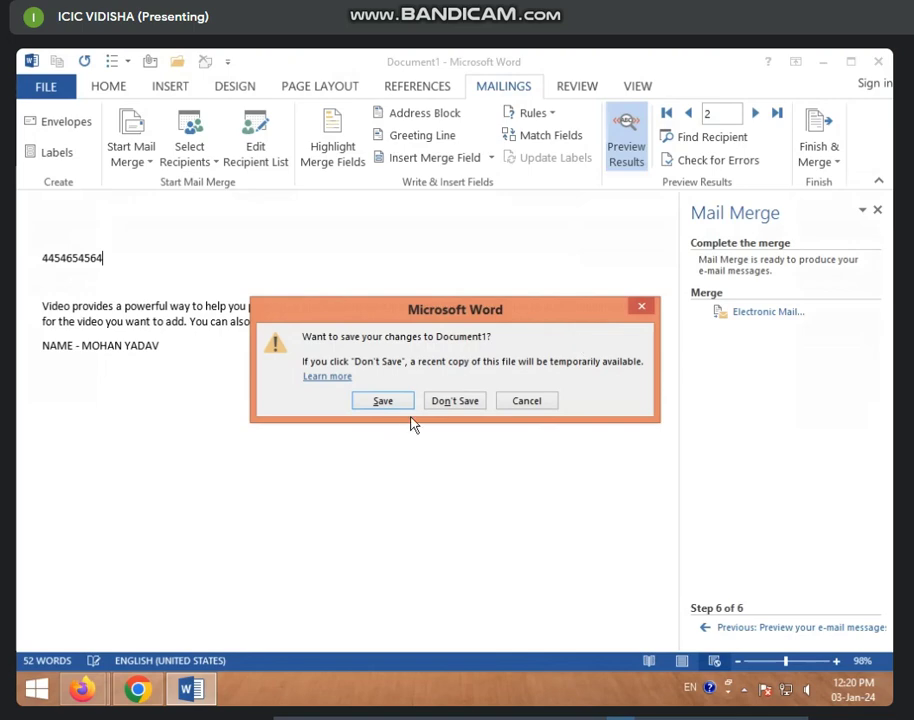
left_click(452, 401)
right_click(558, 268)
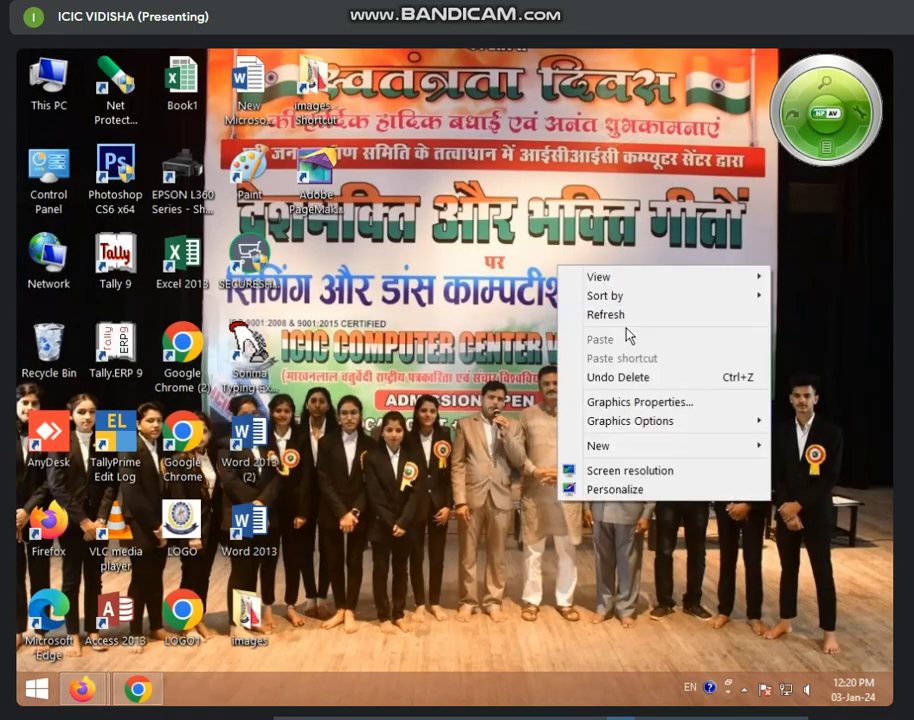
left_click(605, 314)
right_click(587, 302)
left_click(617, 351)
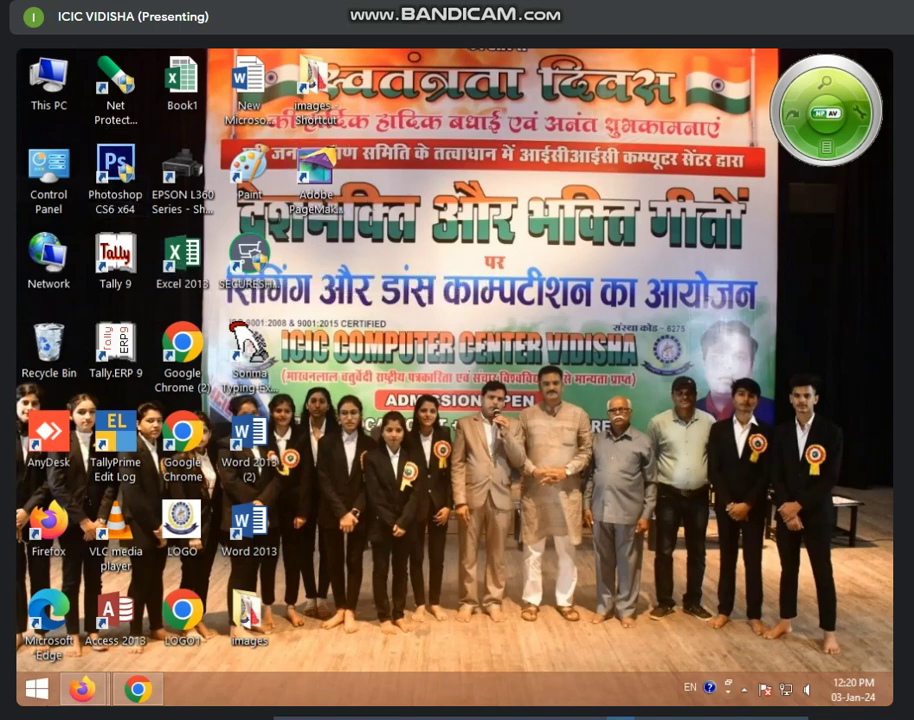
left_click(32, 698)
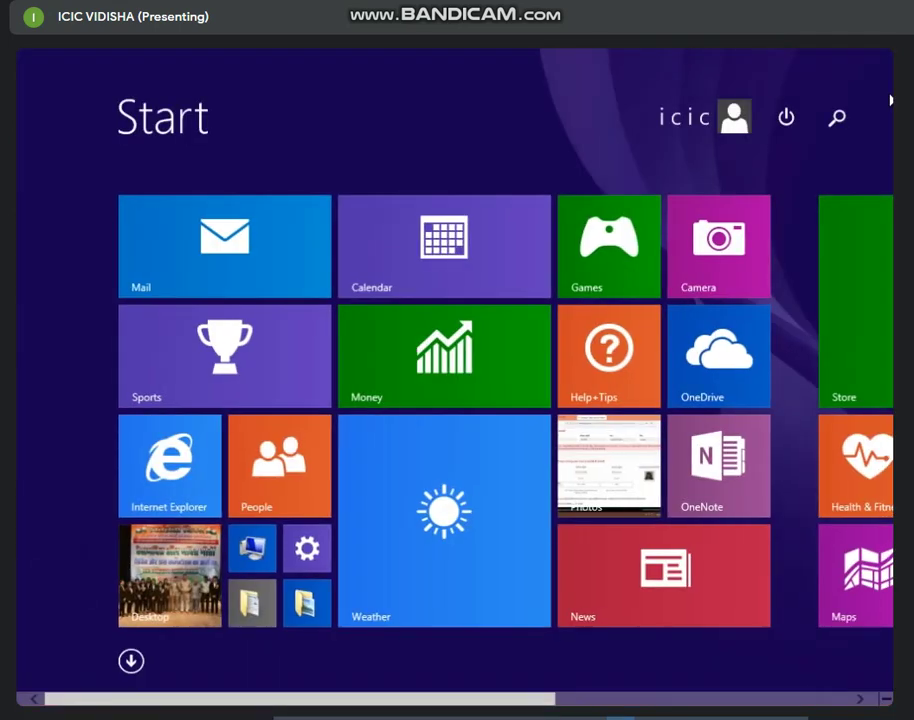
left_click(835, 118)
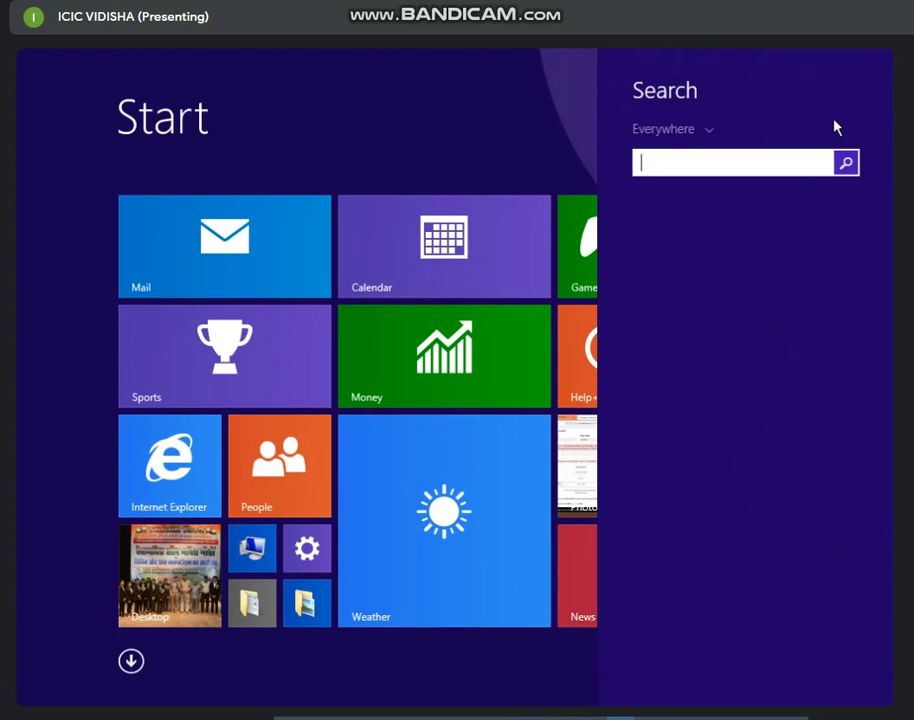
type("E")
type("X")
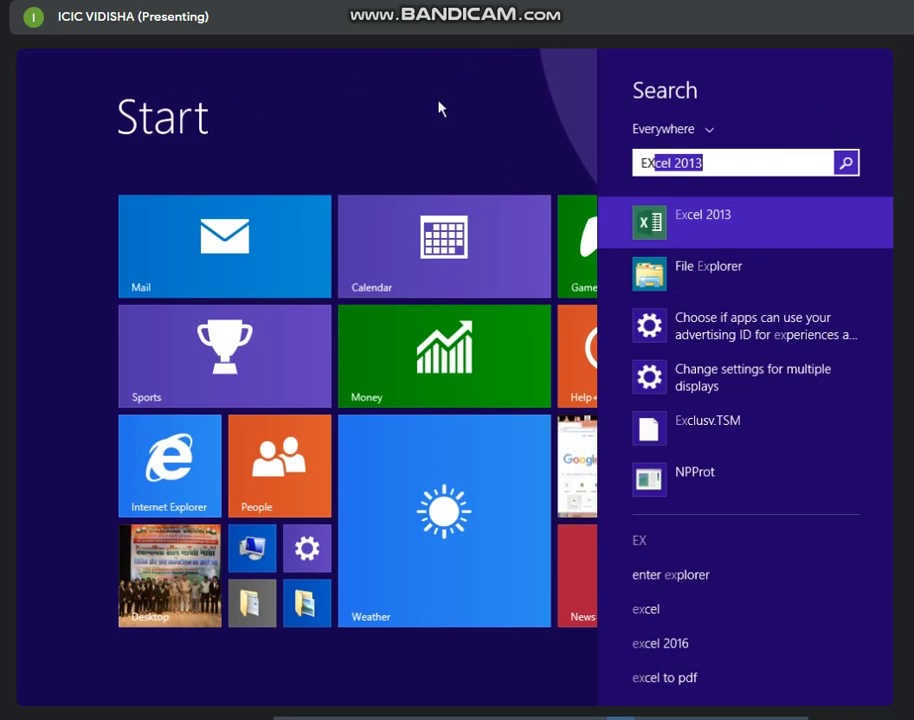
key("Return")
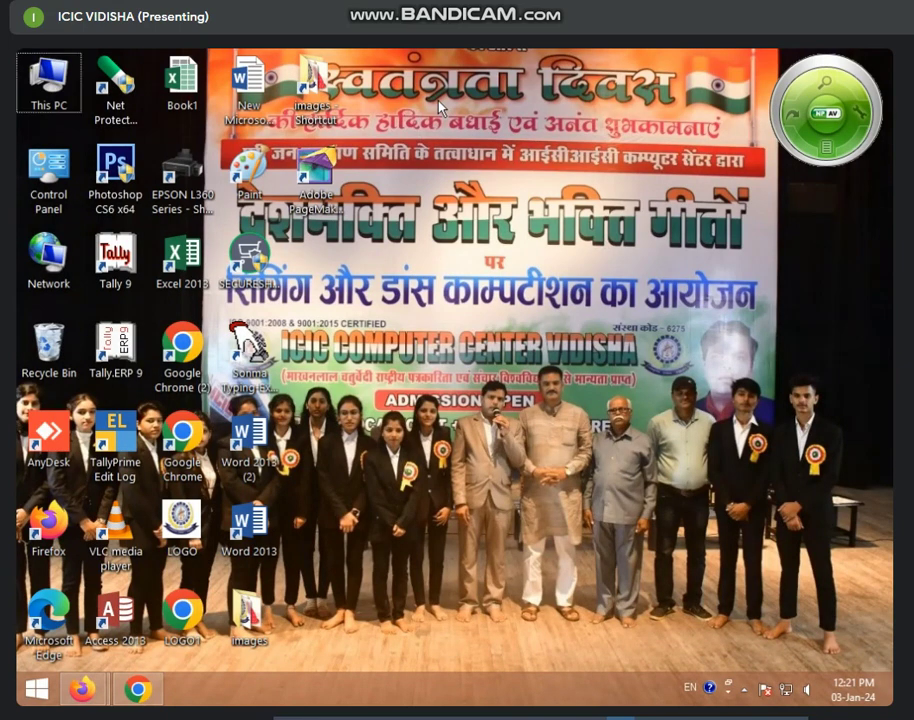
Open and close This PC, then launch Excel 2013 from its desktop icon
key("Return")
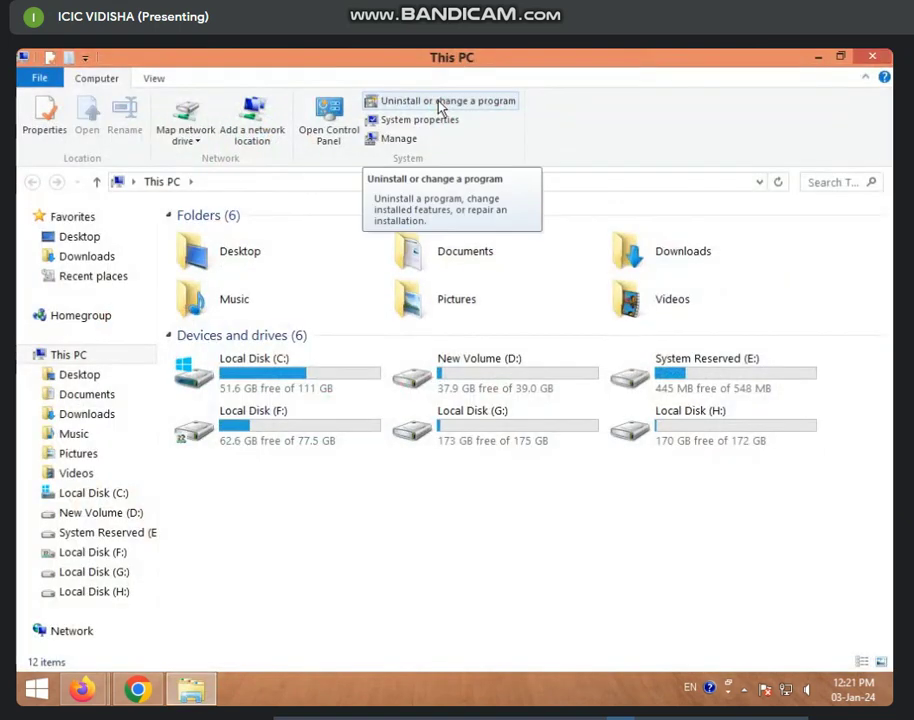
left_click(874, 57)
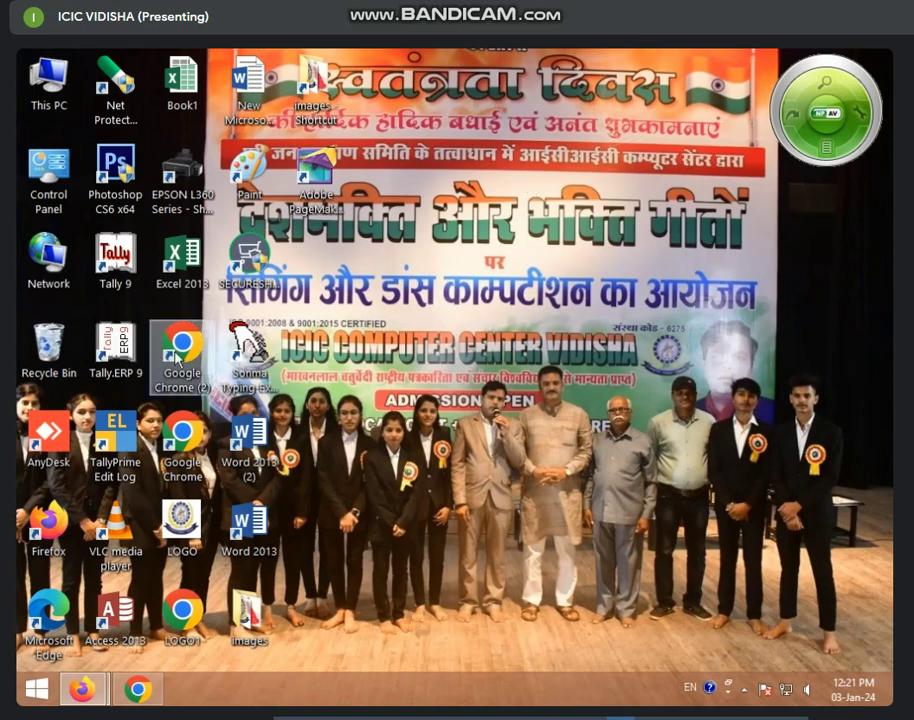
left_click(182, 350)
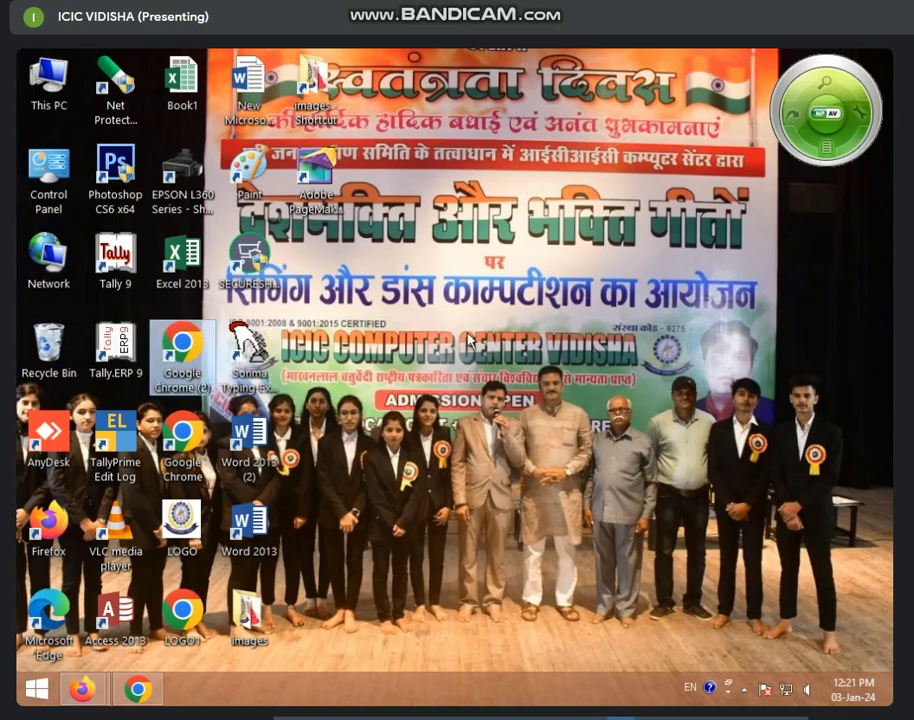
key("Up")
key("Up")
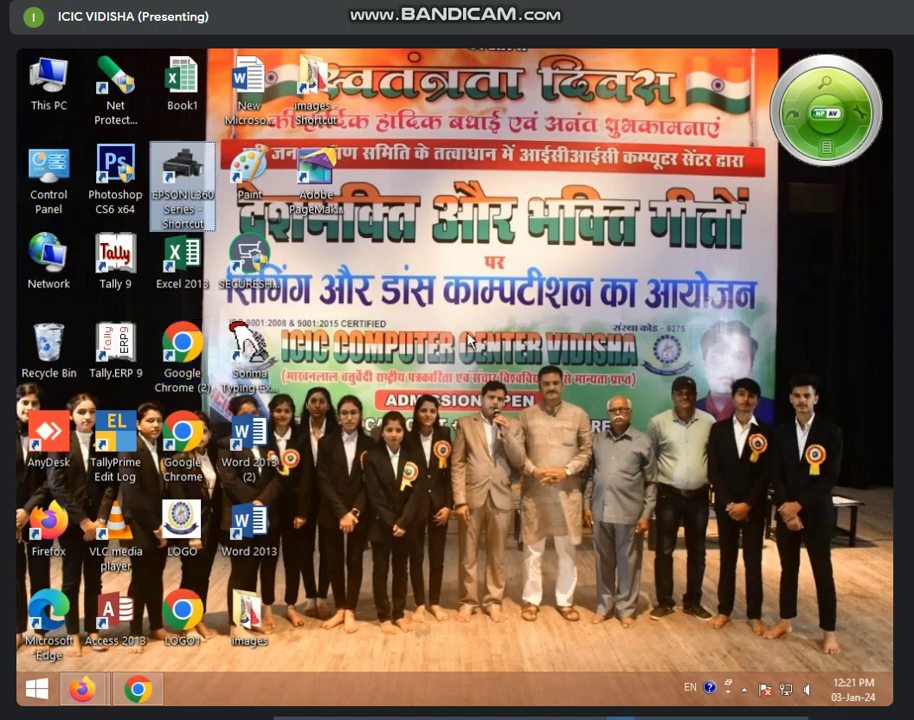
key("Down")
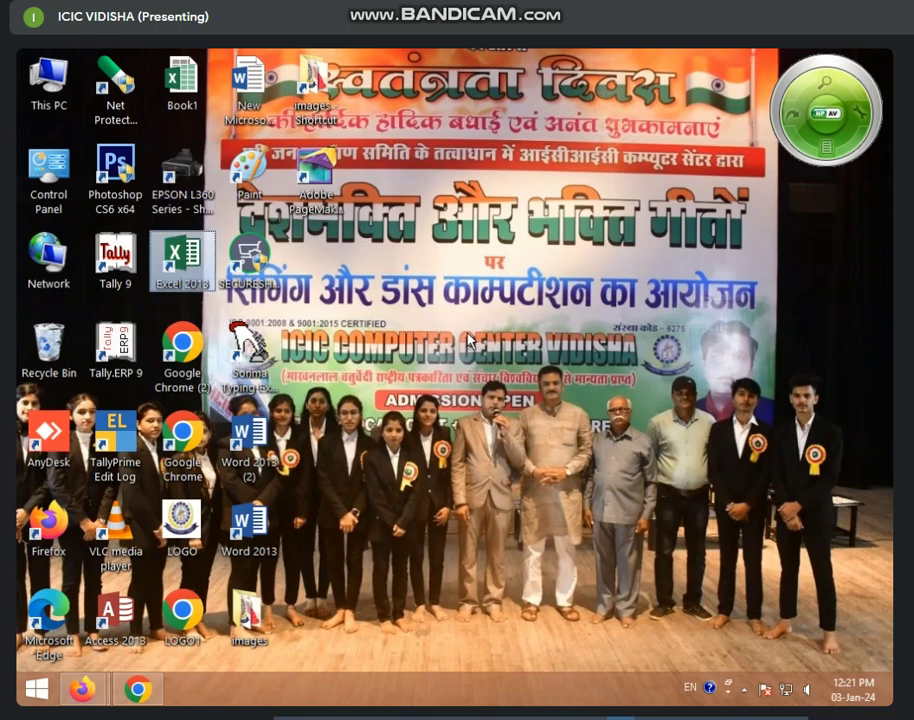
key("Return")
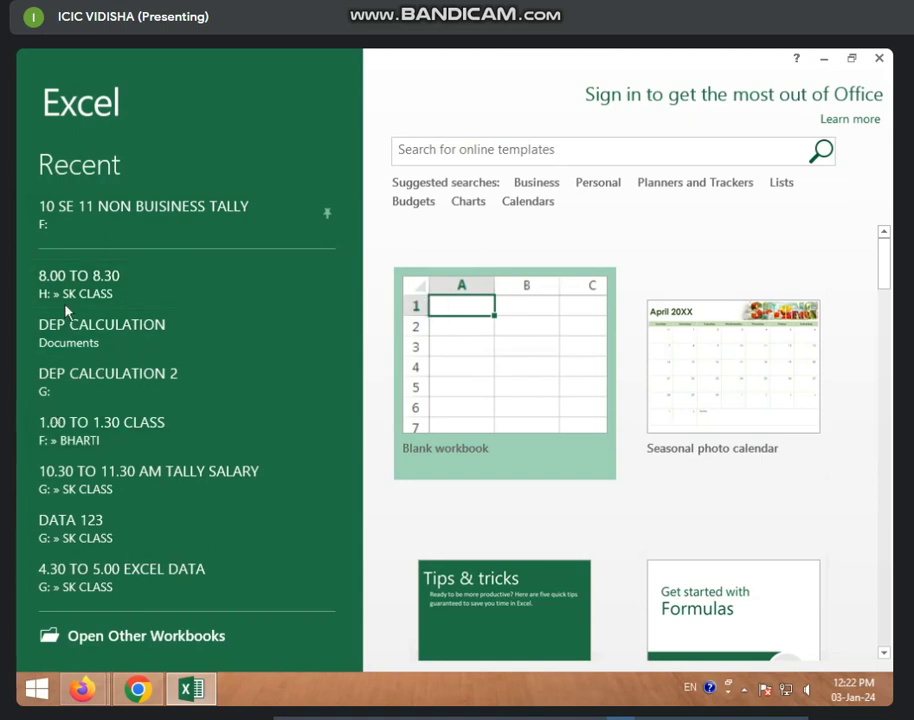
mouse_move(180, 333)
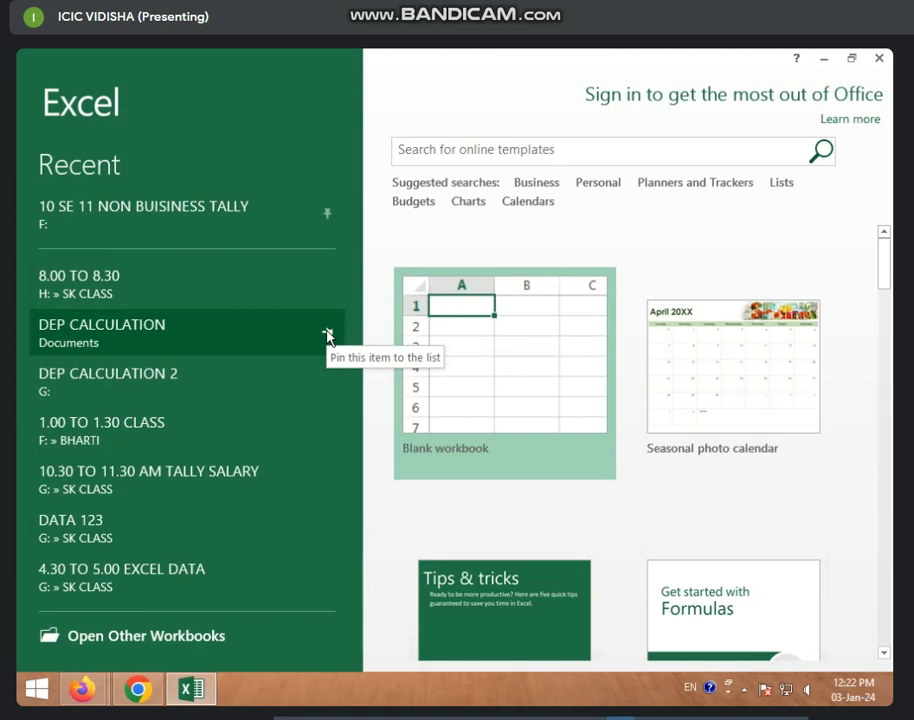
Pin then unpin DEP CALCULATION in recent workbooks, and browse down the templates
left_click(328, 337)
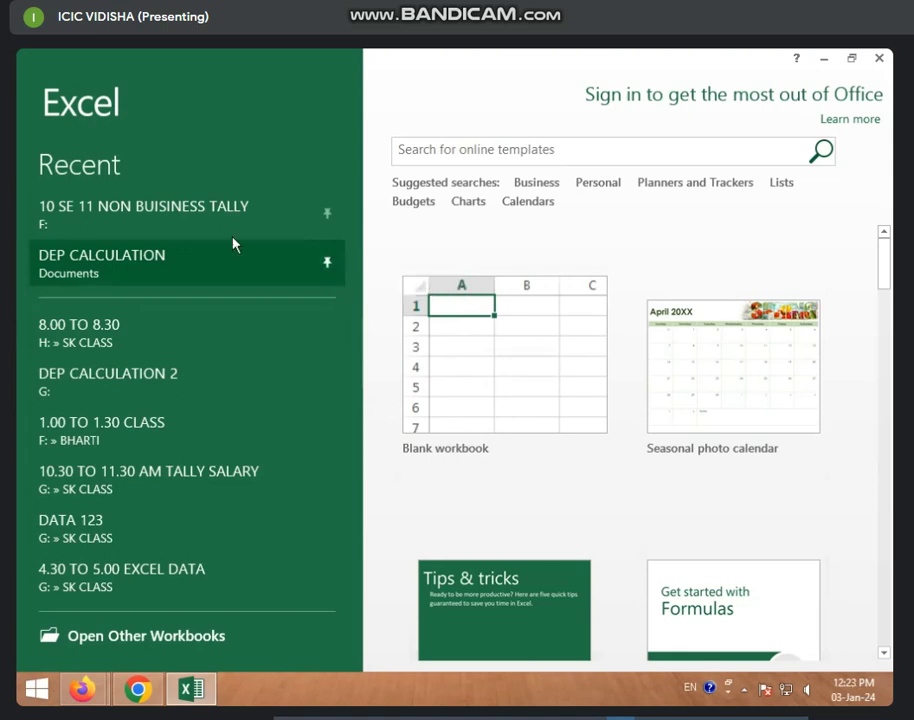
left_click(327, 262)
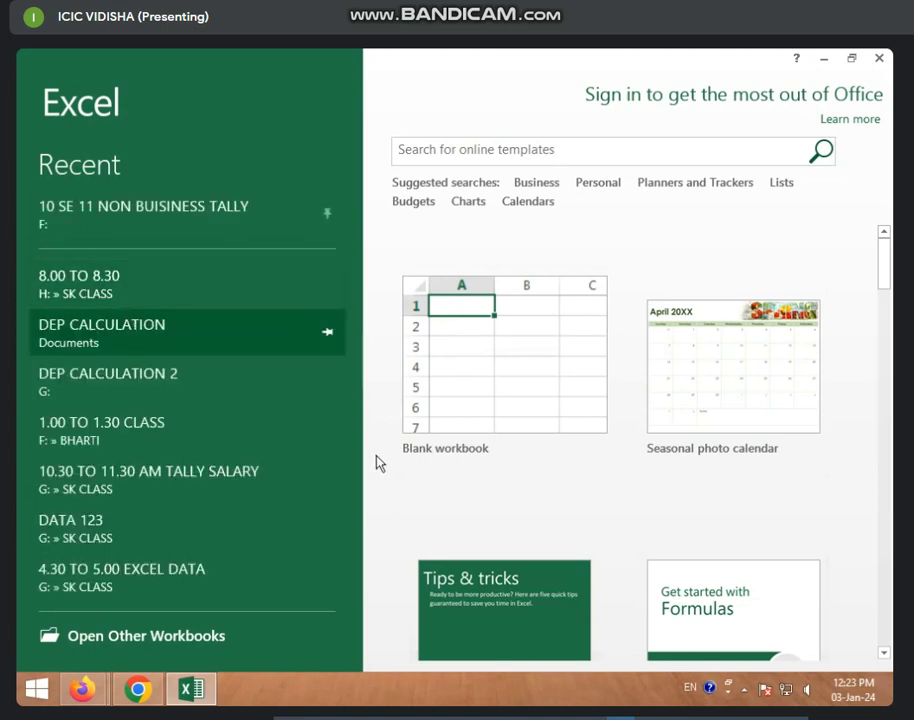
scroll(679, 481, "down", 2)
scroll(665, 545, "down", 3)
scroll(620, 590, "down", 3)
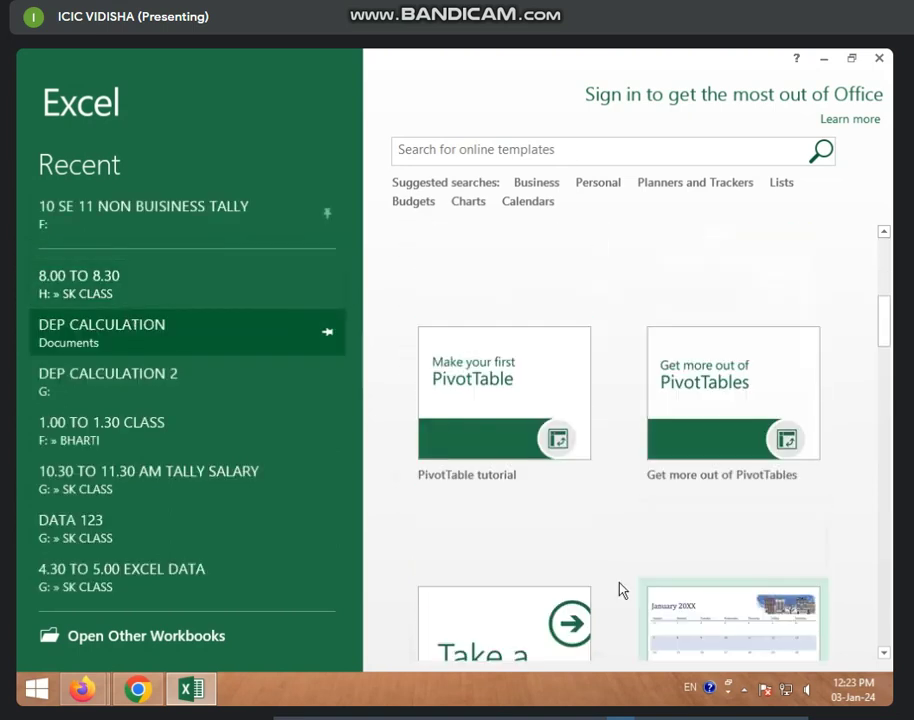
scroll(600, 570, "down", 2)
Scroll back up the template gallery and open a Blank workbook
scroll(508, 604, "up", 1)
scroll(508, 604, "up", 2)
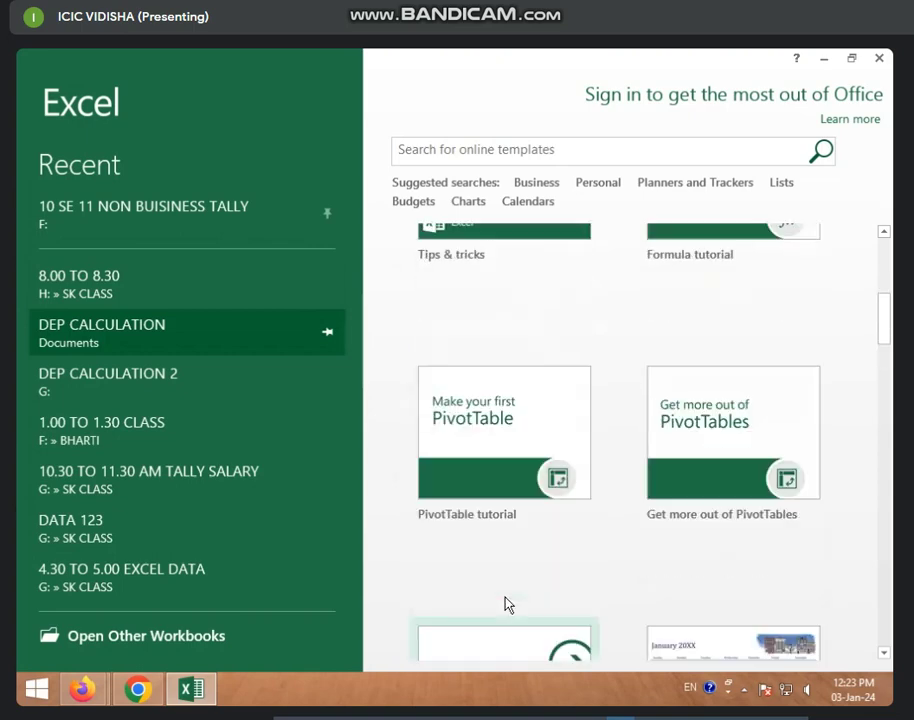
scroll(506, 604, "up", 2)
scroll(495, 570, "down", 5)
scroll(500, 575, "down", 2)
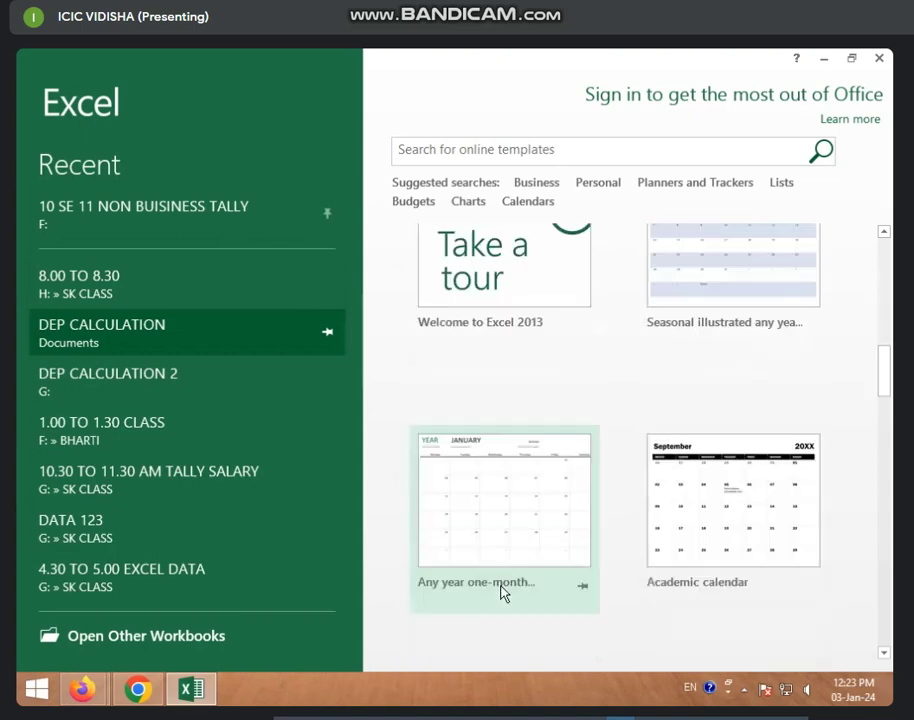
scroll(503, 593, "up", 2)
scroll(505, 591, "up", 3)
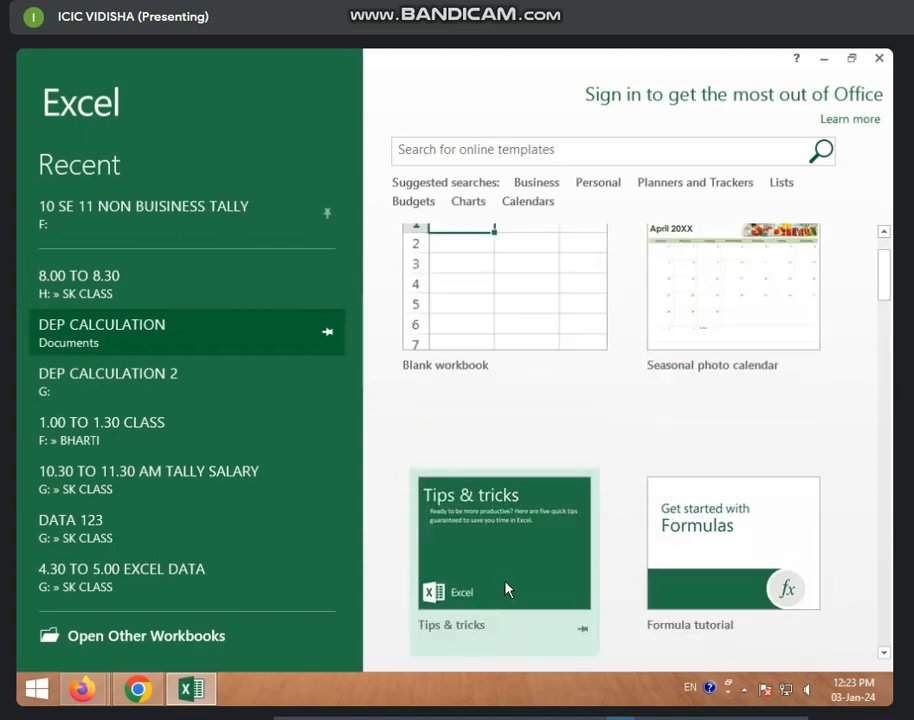
scroll(507, 590, "up", 2)
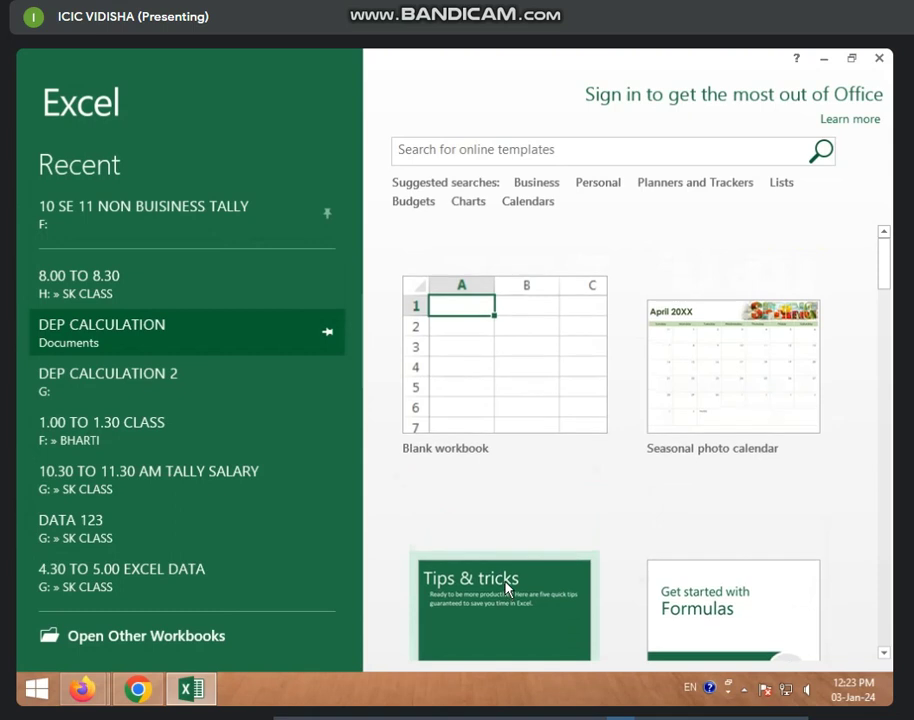
left_click(541, 389)
Select cells H13 and C11 in the empty Sheet1 of Book1
left_click(465, 472)
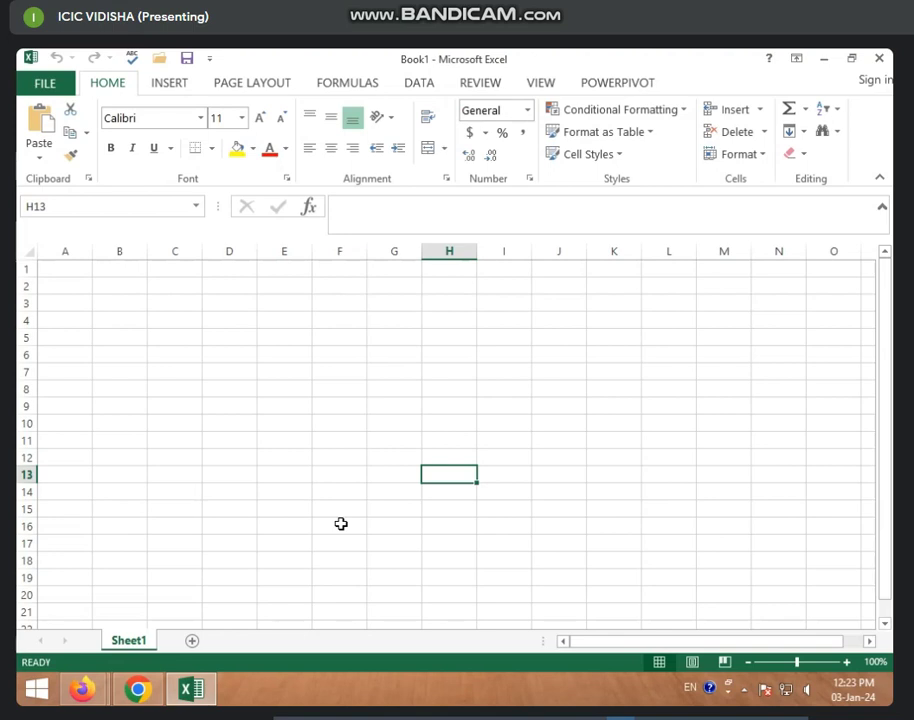
left_click(151, 440)
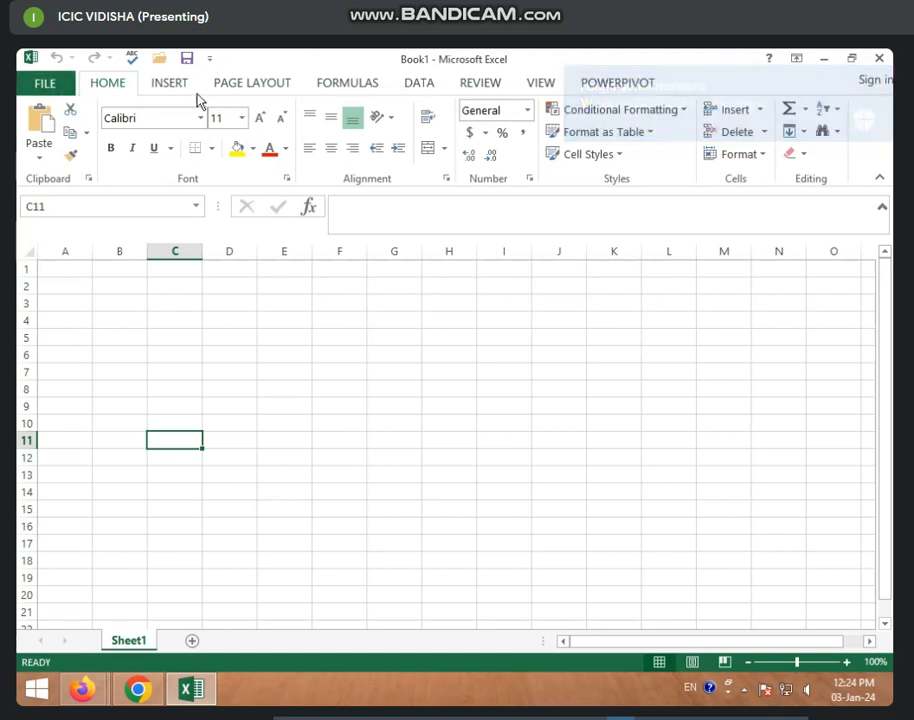
left_click(162, 88)
left_click(246, 88)
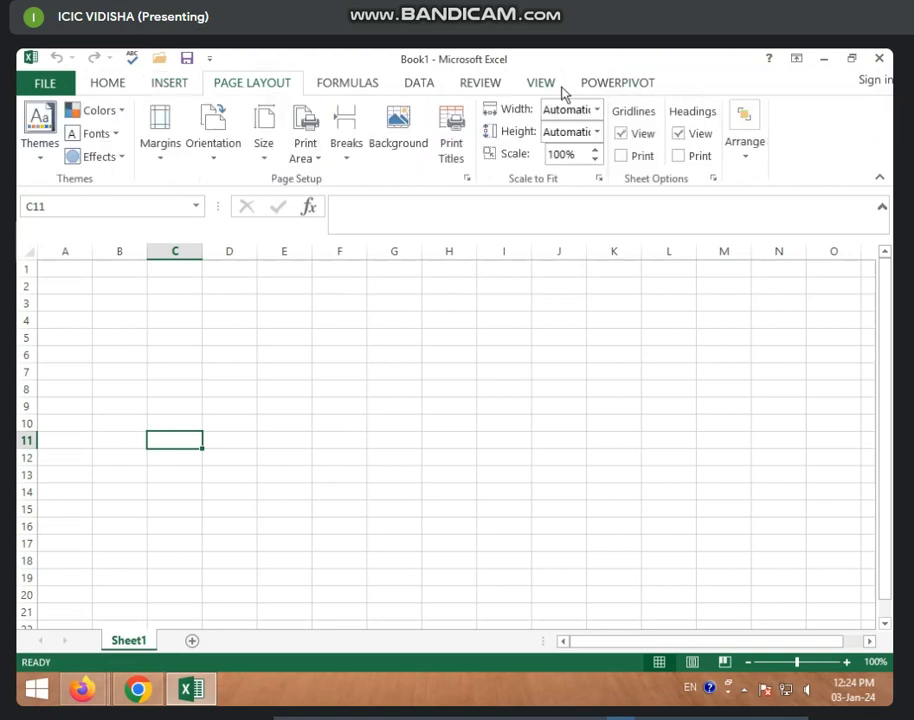
left_click(481, 88)
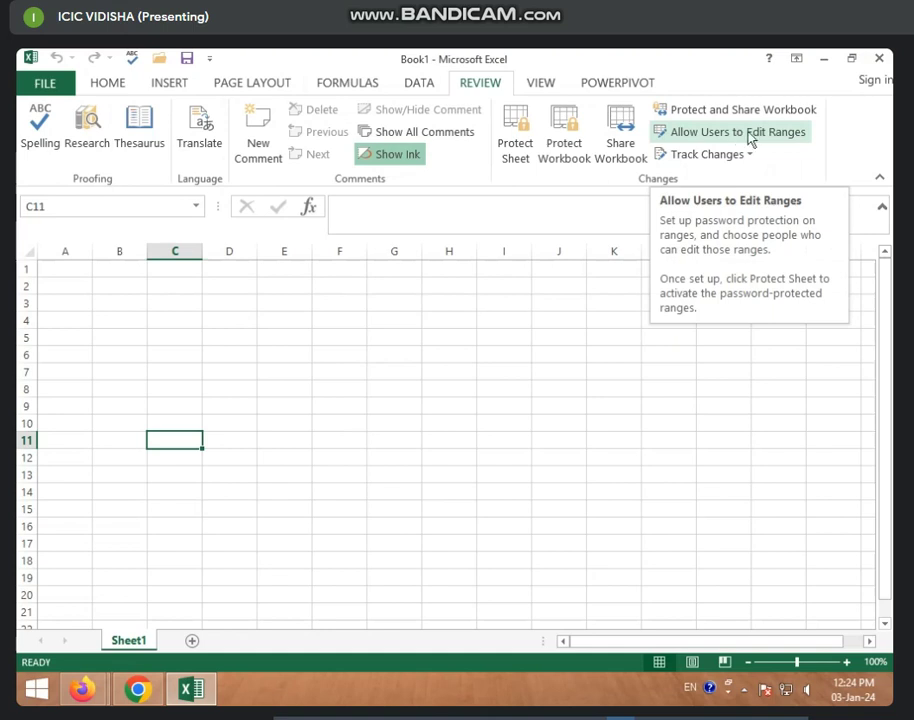
left_click(451, 203)
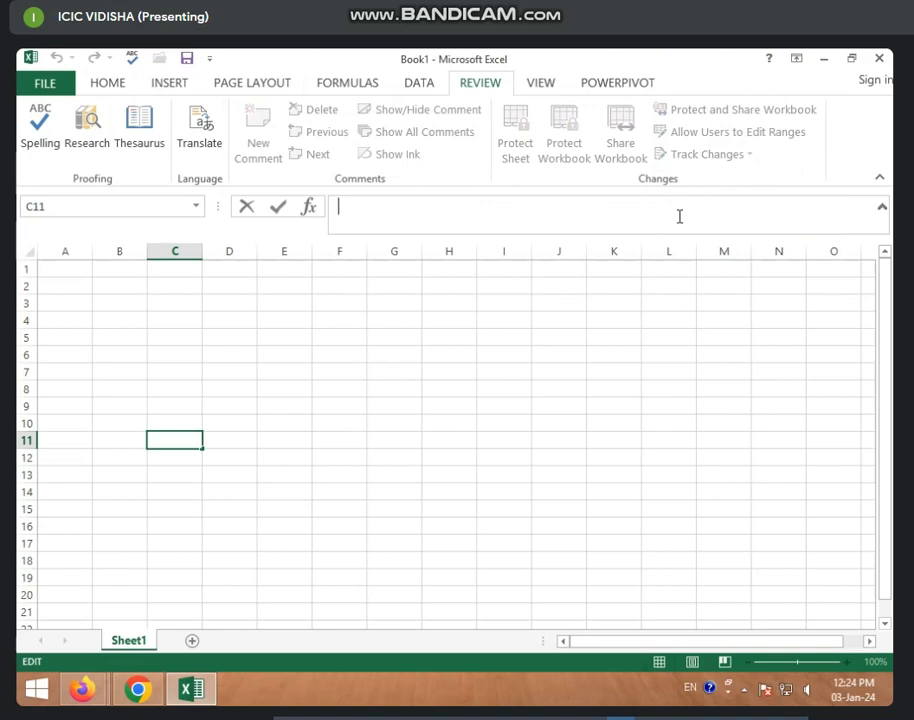
left_click(358, 377)
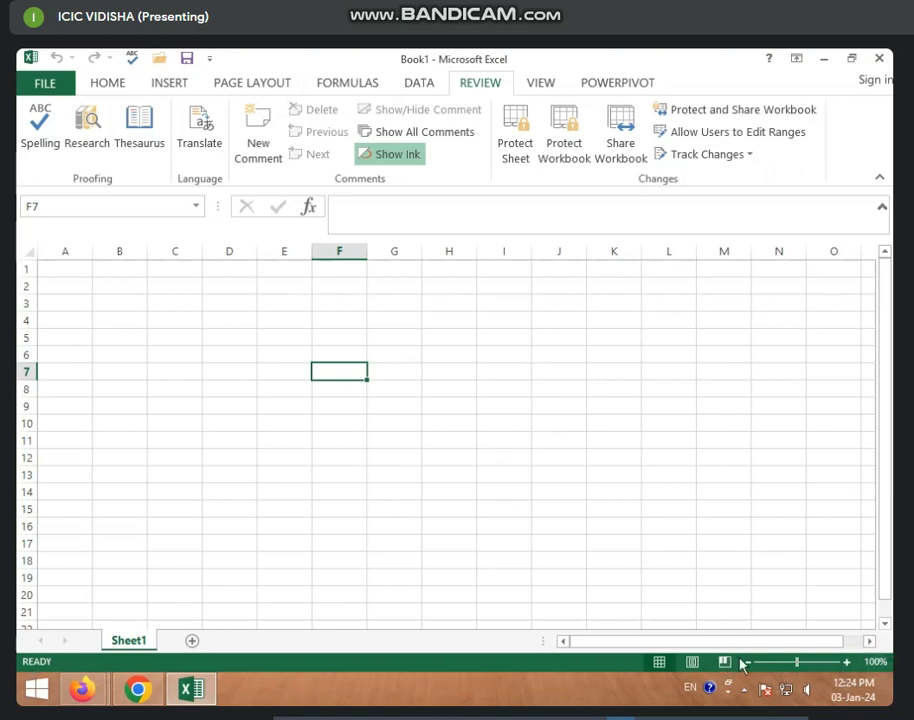
left_click(193, 473)
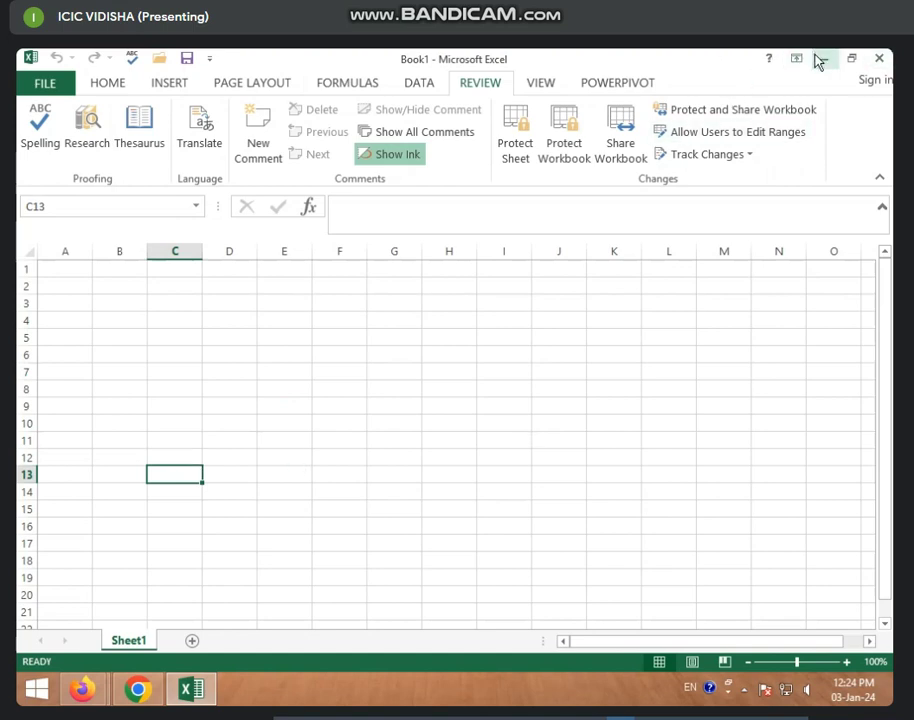
left_click(584, 427)
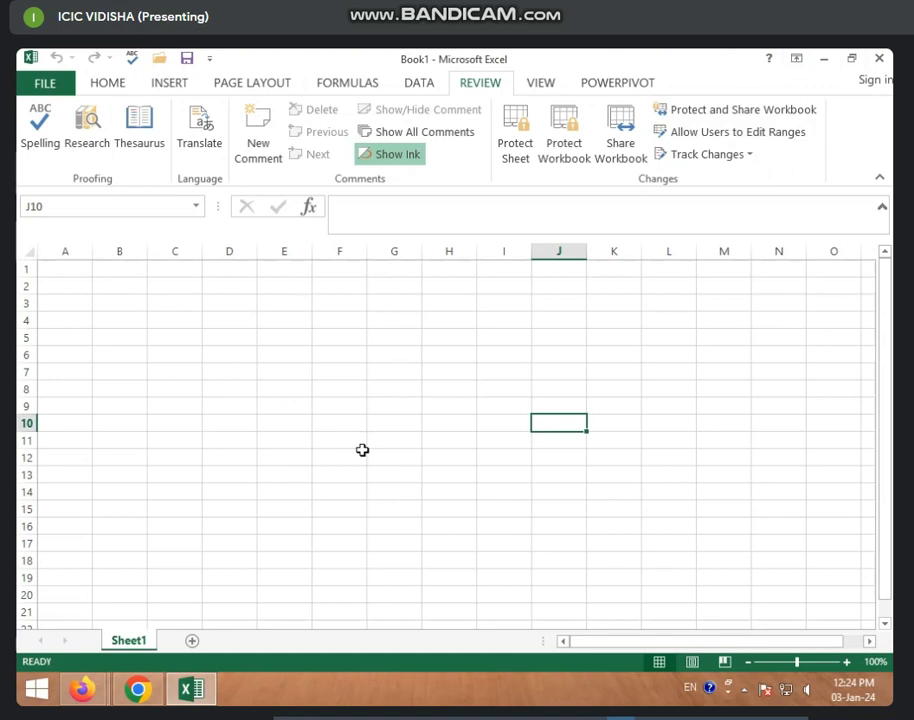
left_click(112, 88)
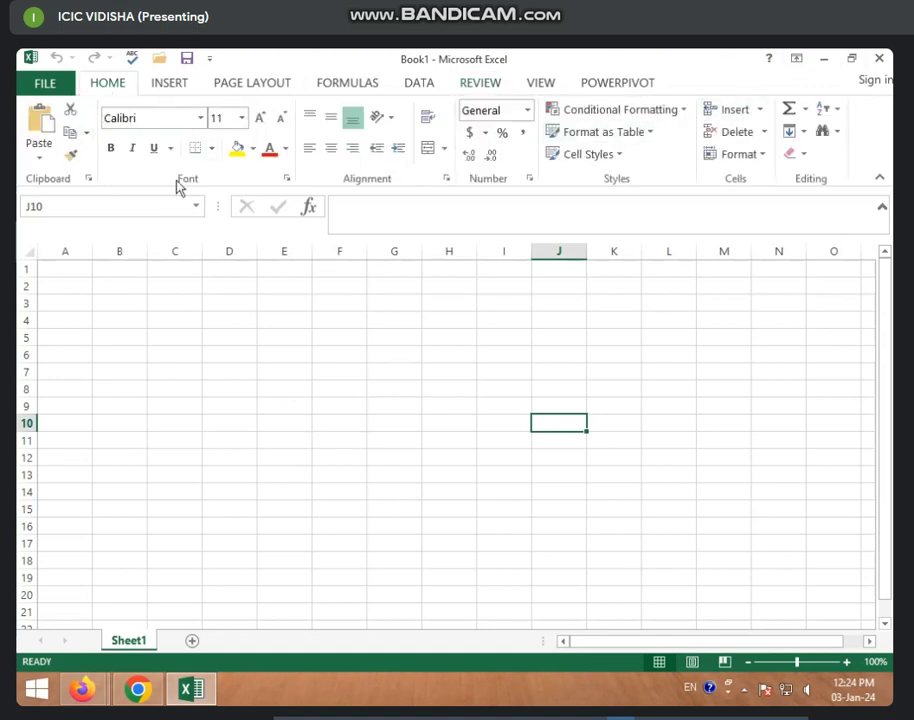
left_click(340, 392)
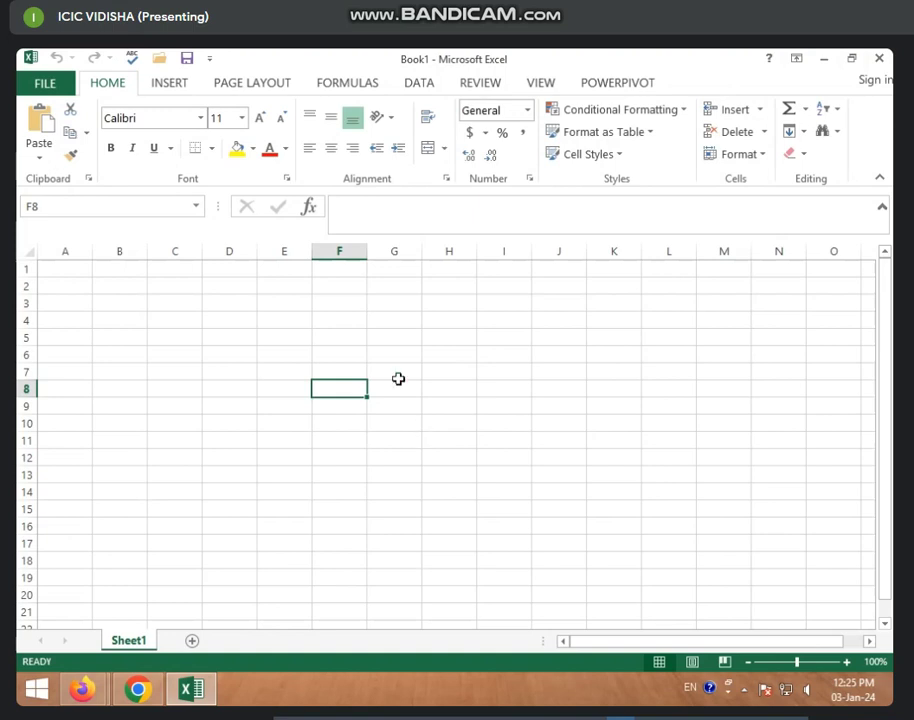
Select every cell of the empty Sheet1 with the Select All corner button
left_click(29, 255)
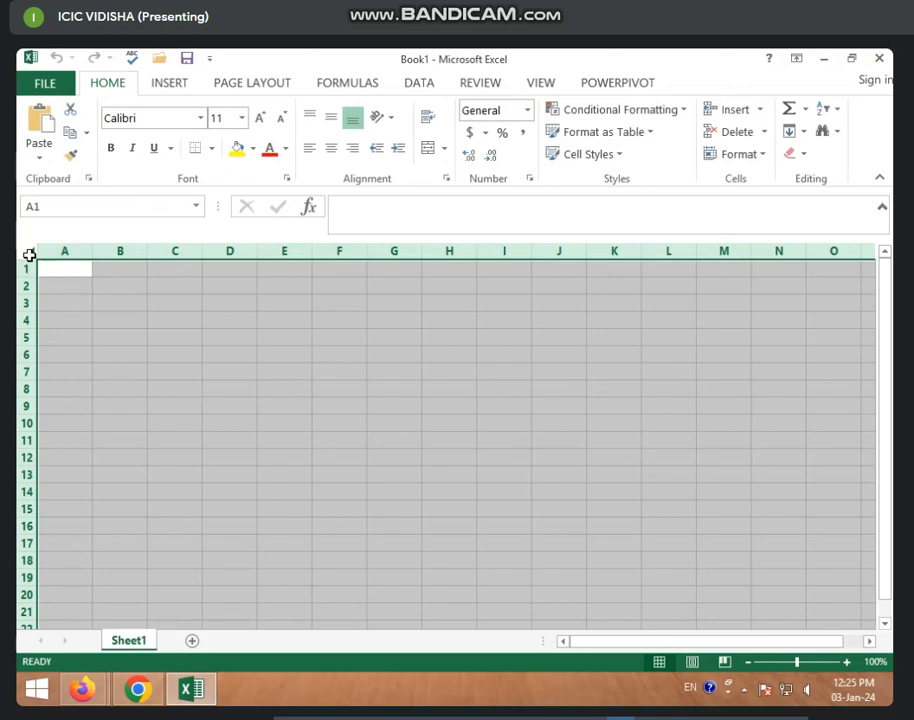
left_click(29, 255)
Clear the selection to cell C7, narrow and re-widen the Name Box, and reselect the whole sheet
left_click(175, 371)
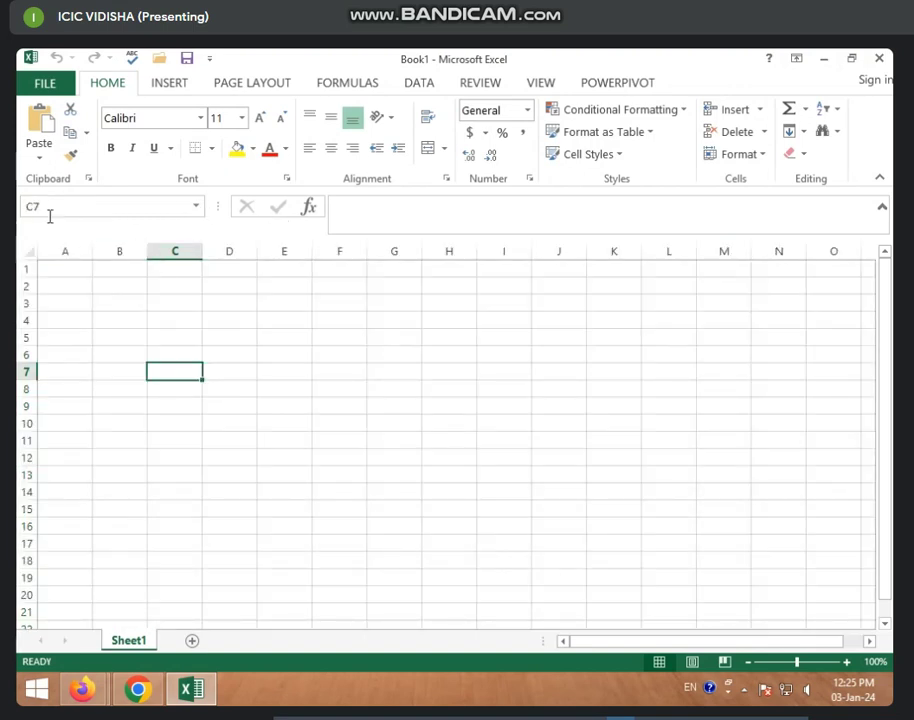
left_click_drag(206, 210, 120, 212)
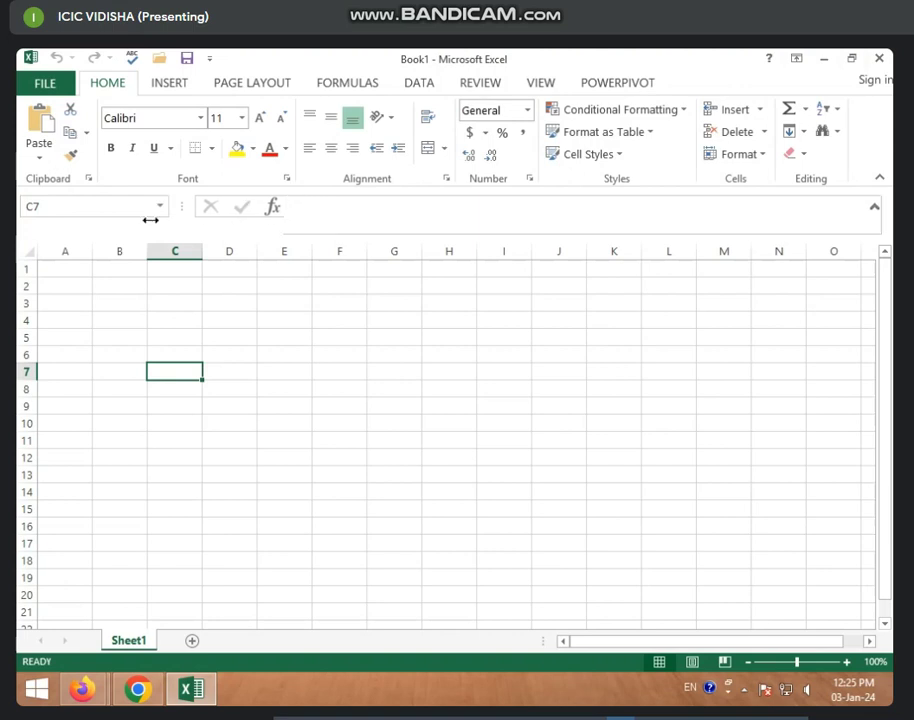
left_click(26, 258)
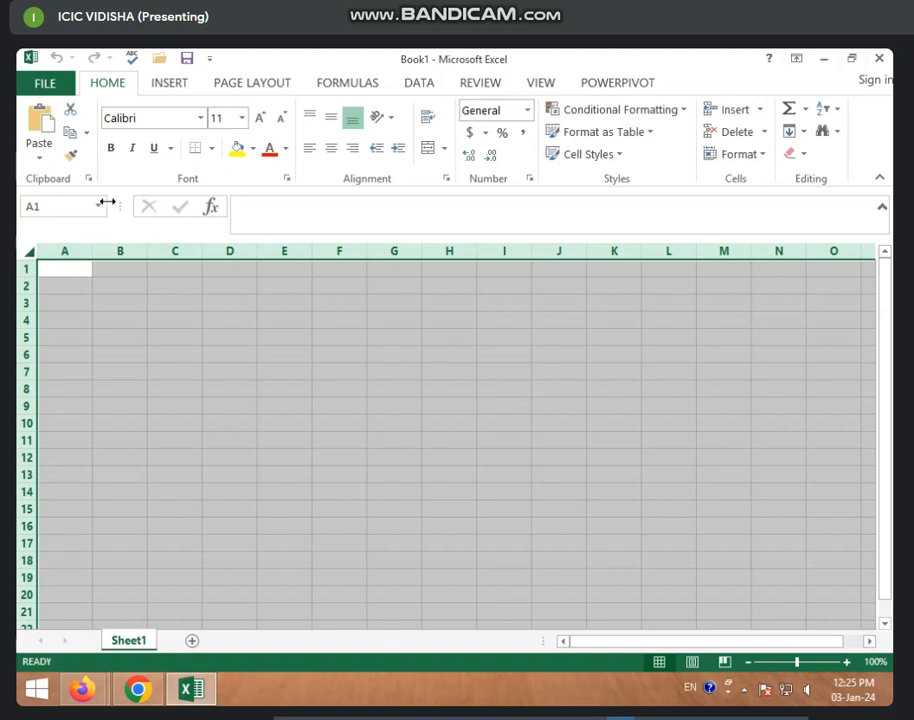
mouse_move(105, 202)
left_mouse_down()
mouse_move(211, 201)
mouse_move(151, 200)
left_mouse_up()
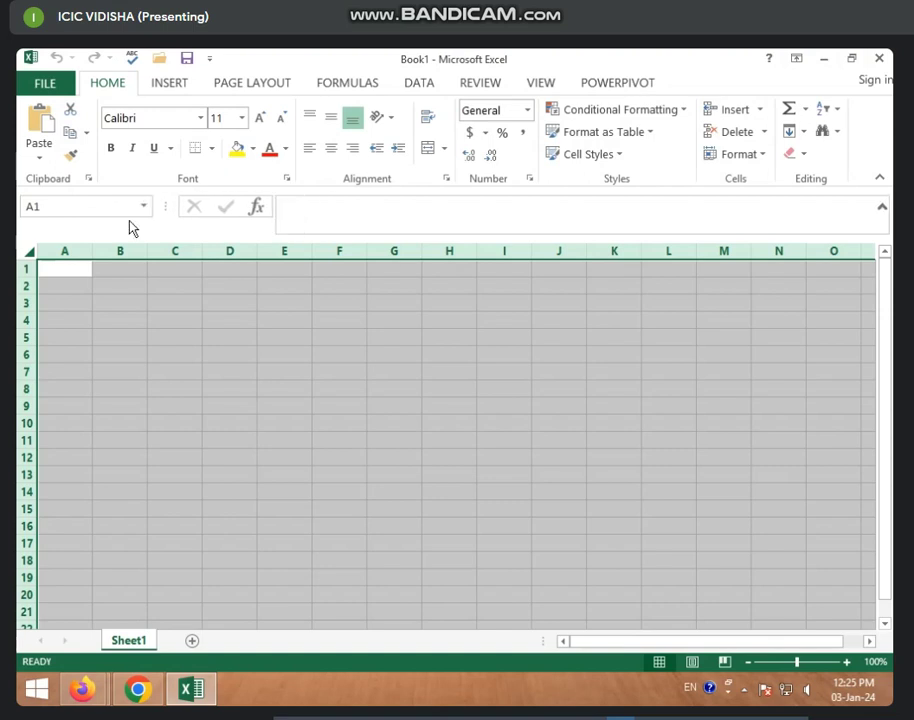
left_click(25, 248)
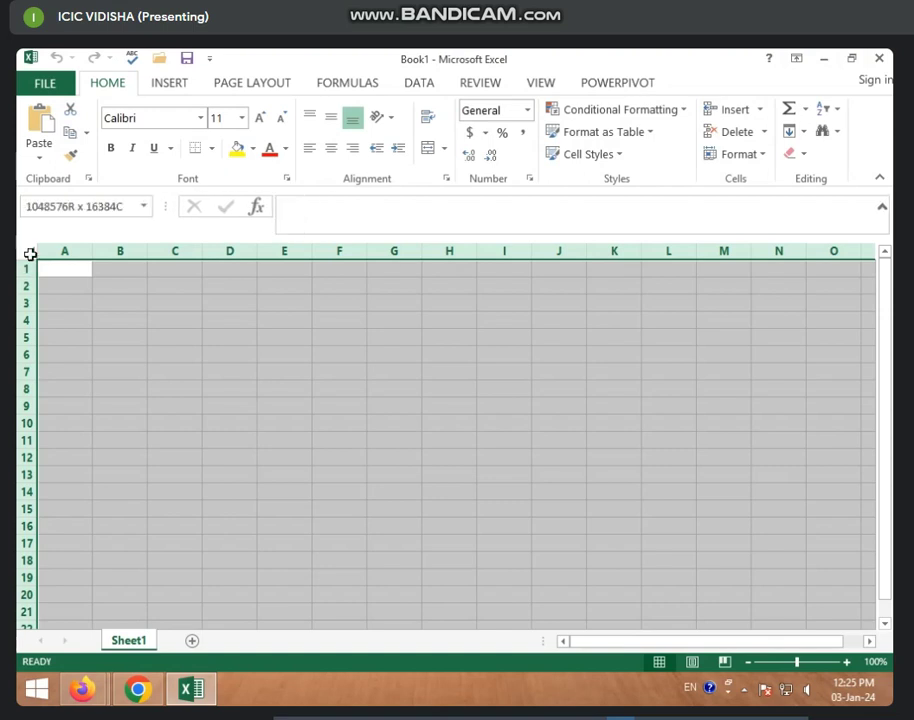
Select cell B4, column D, row 4, range C6:K6, then cells E8, D4 and D3
left_click(98, 322)
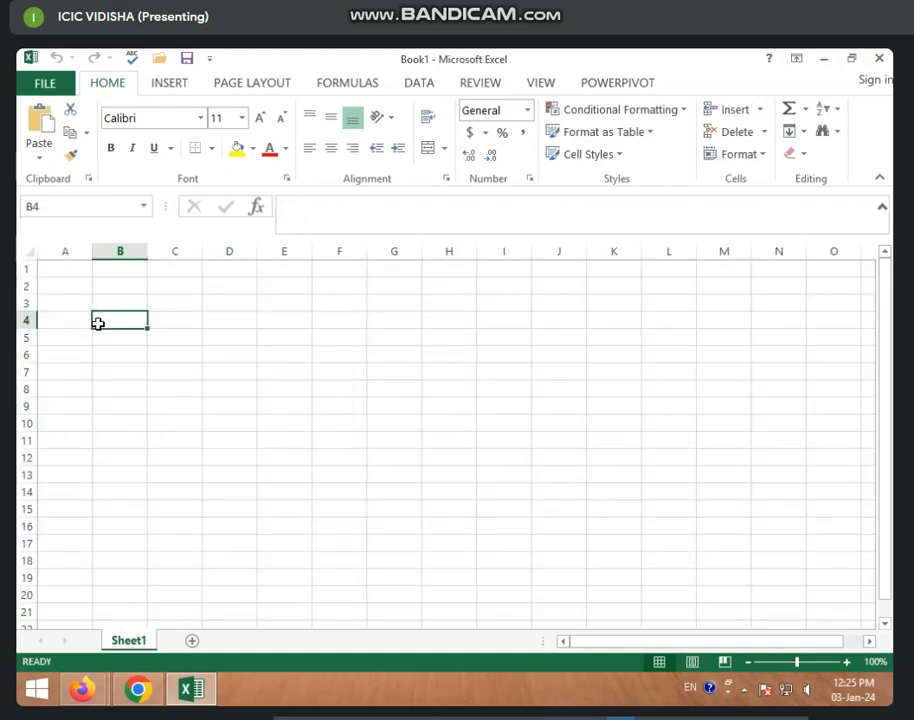
left_click(231, 251)
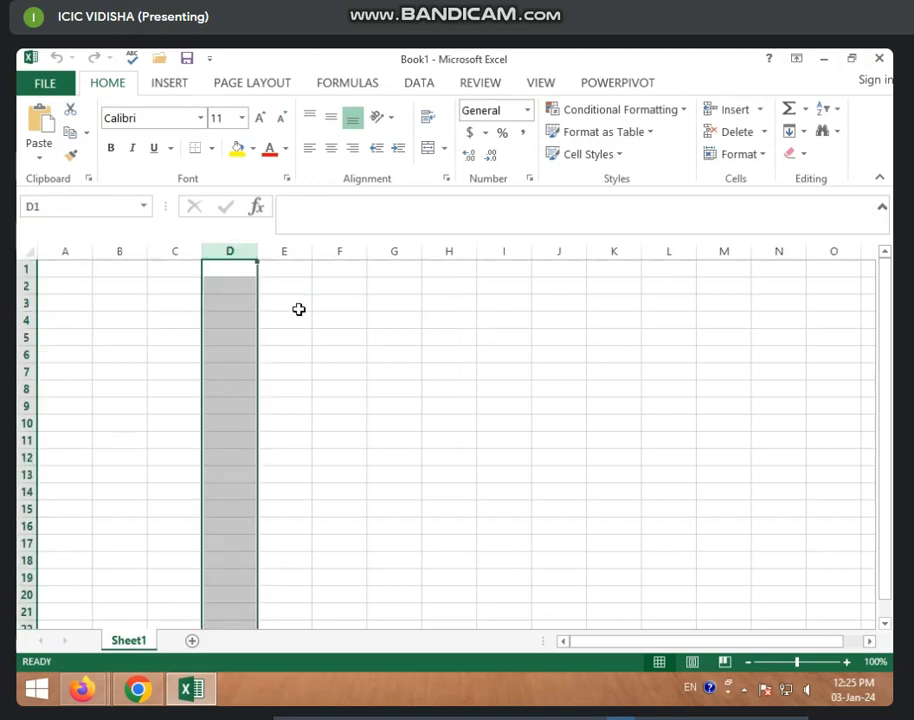
left_click(22, 320)
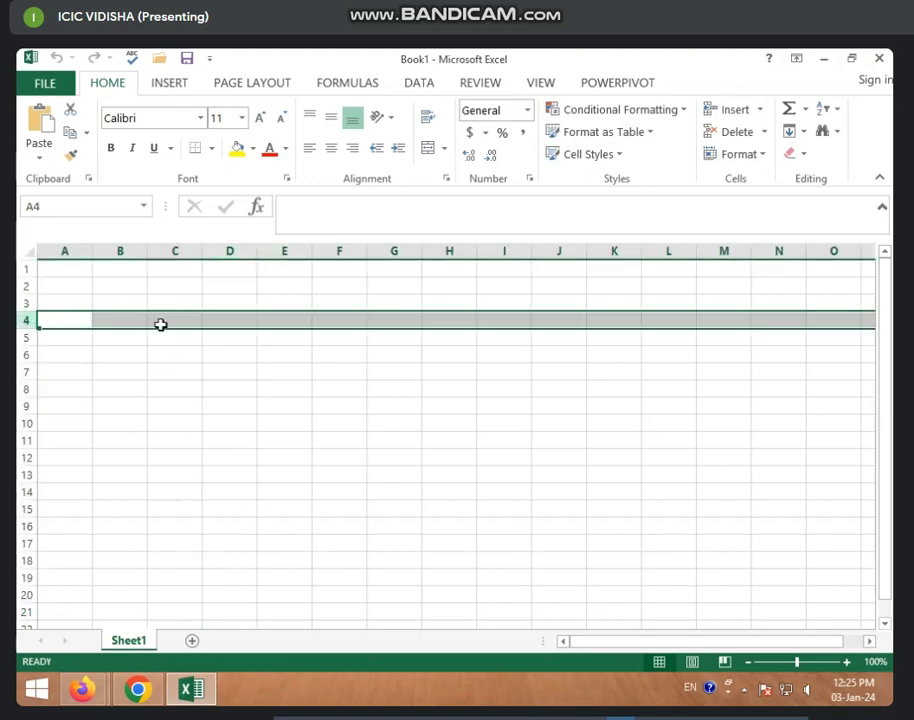
left_click_drag(175, 354, 614, 354)
left_click(255, 389)
left_click(213, 320)
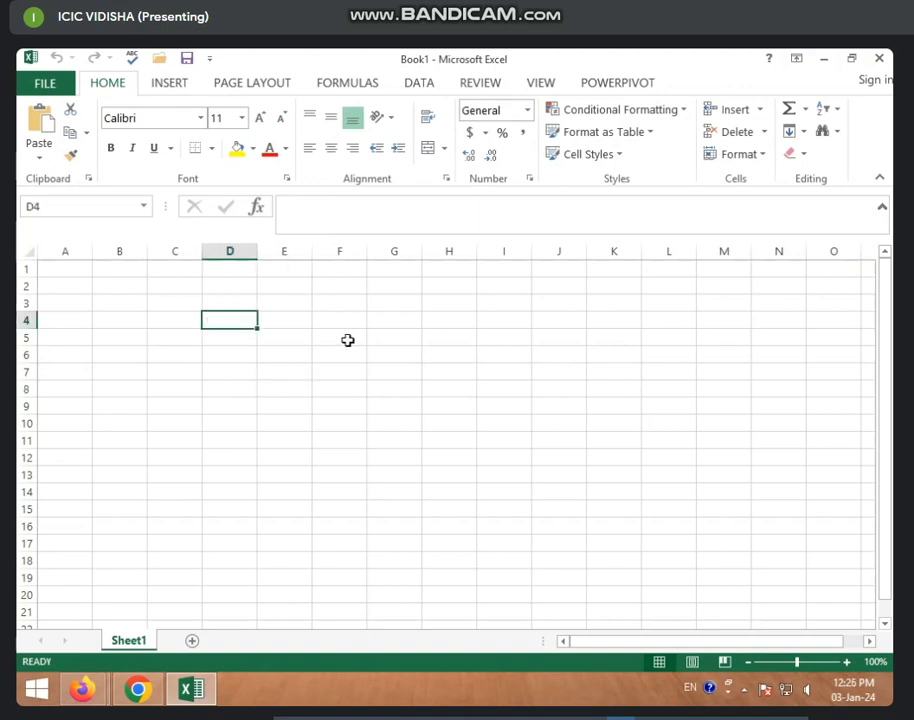
left_click(213, 308)
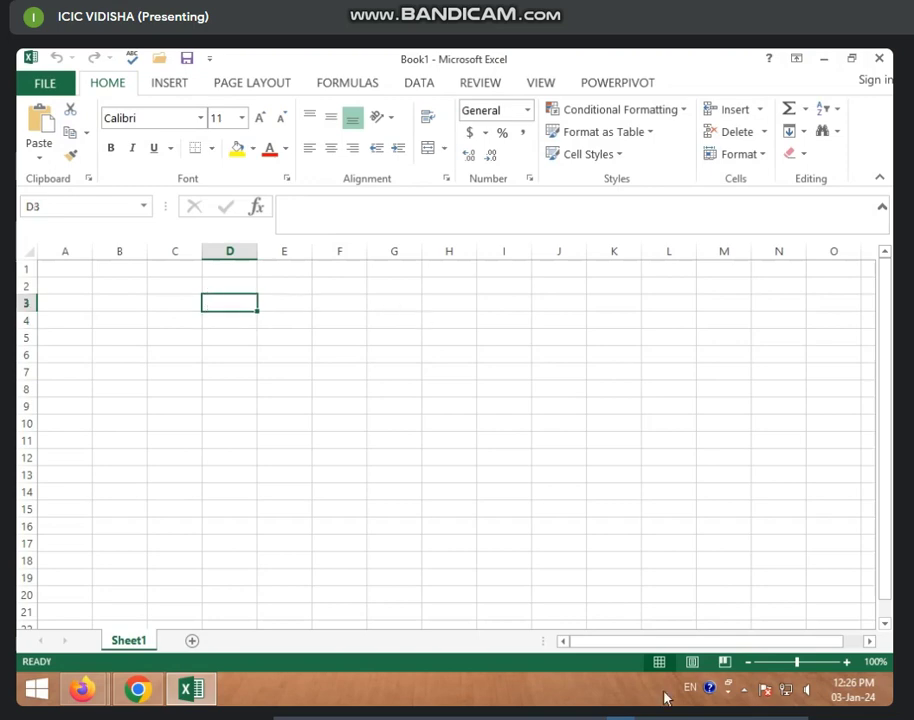